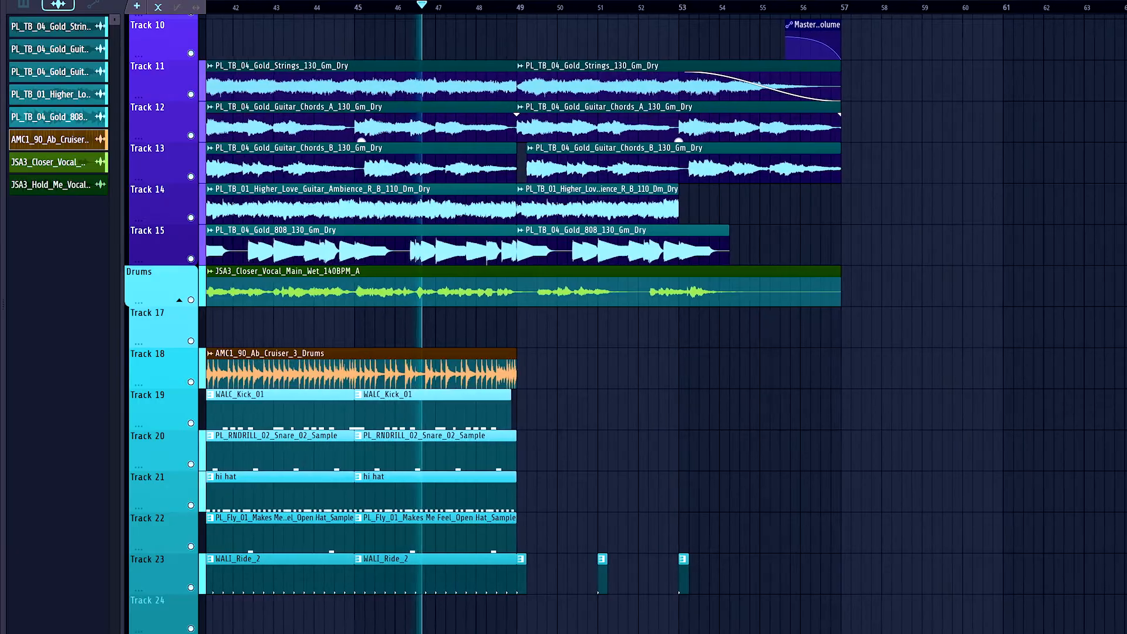
Step: Load LANDR Mastering on the master track and play the selected section from bar 41 to 49 for its analysis
scroll(529, 317, down, 2)
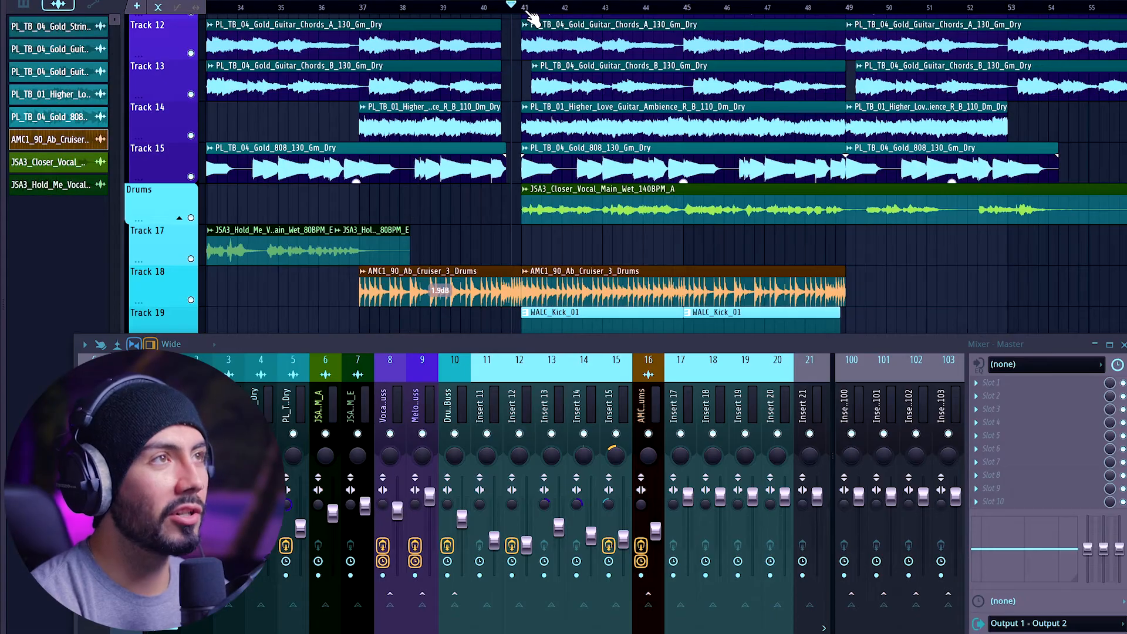
drag(526, 9, 845, 10)
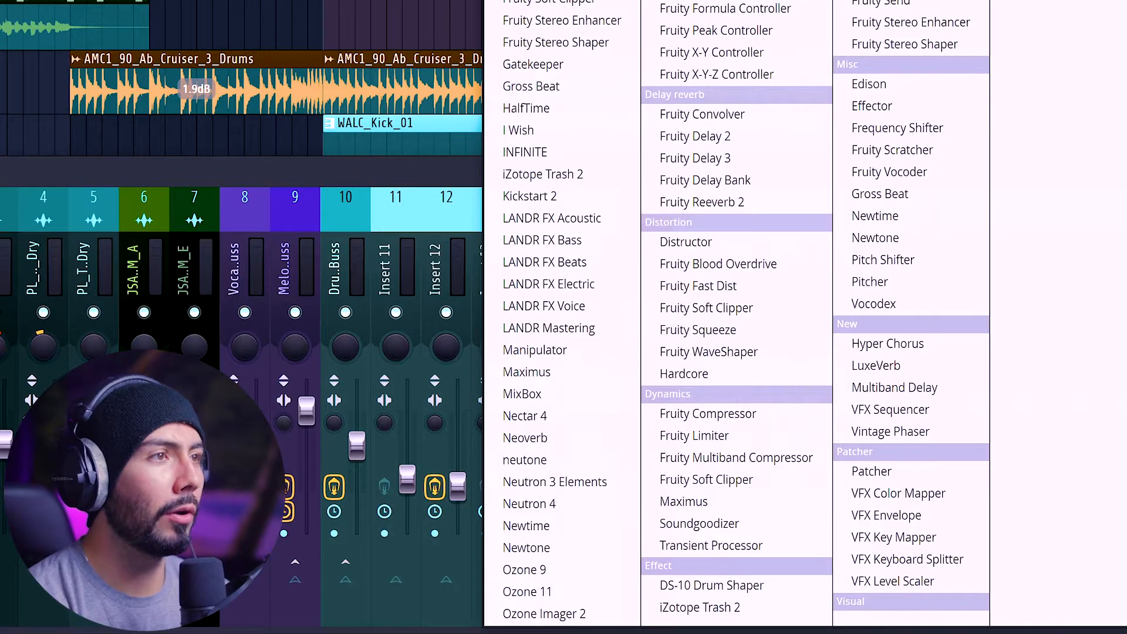
click(558, 335)
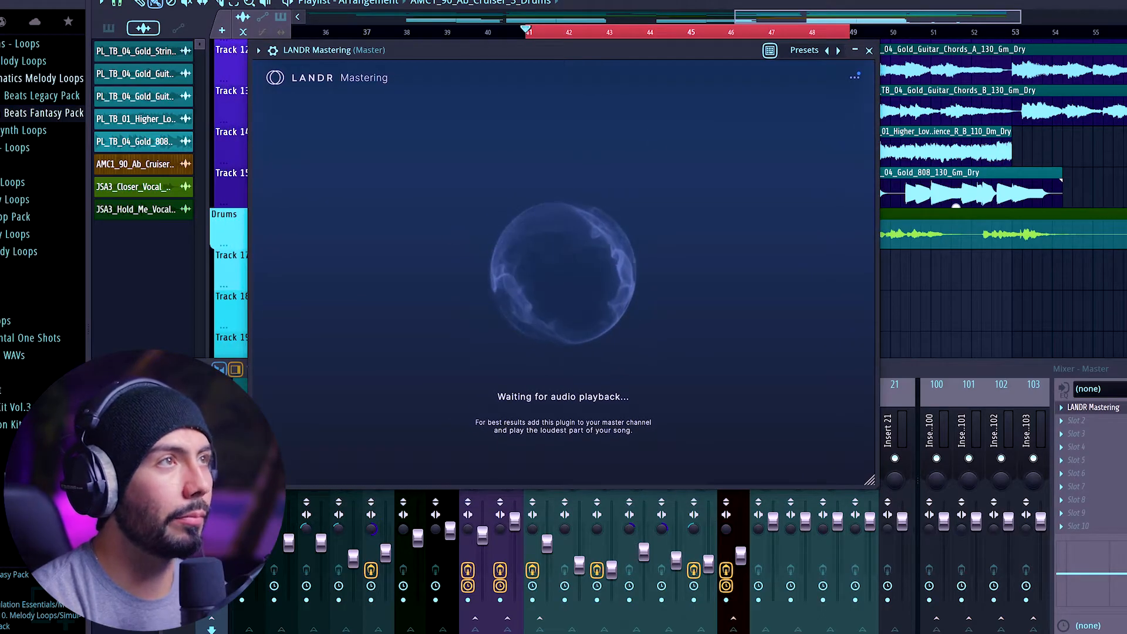
key(space)
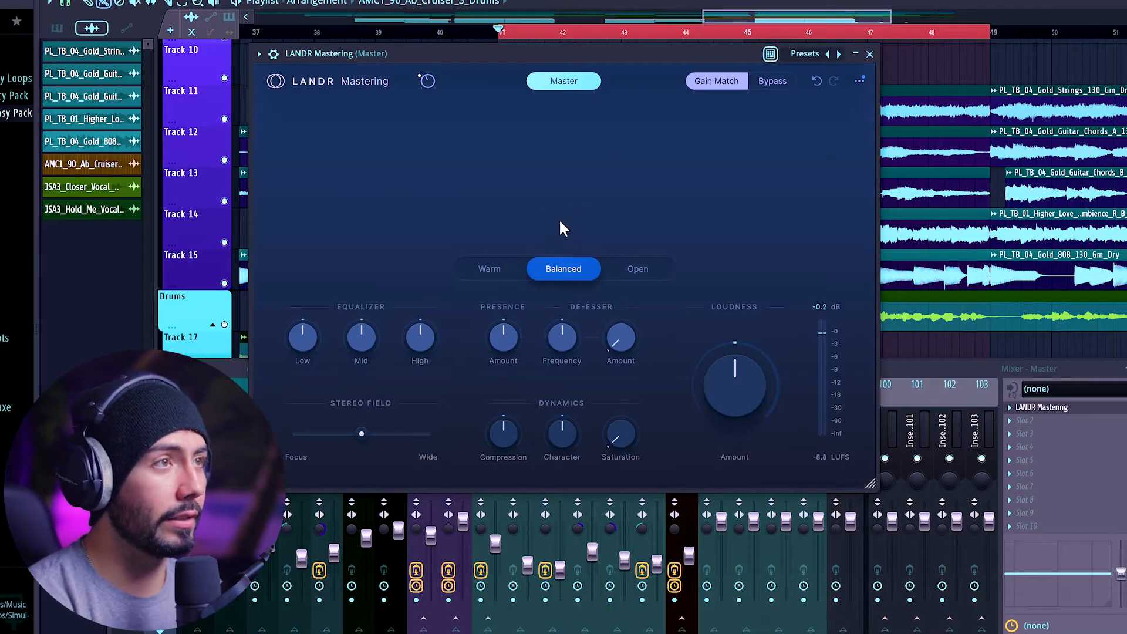
Step: Audition the Warm and Open mastering styles on the looped section, finishing on Balanced
key(space)
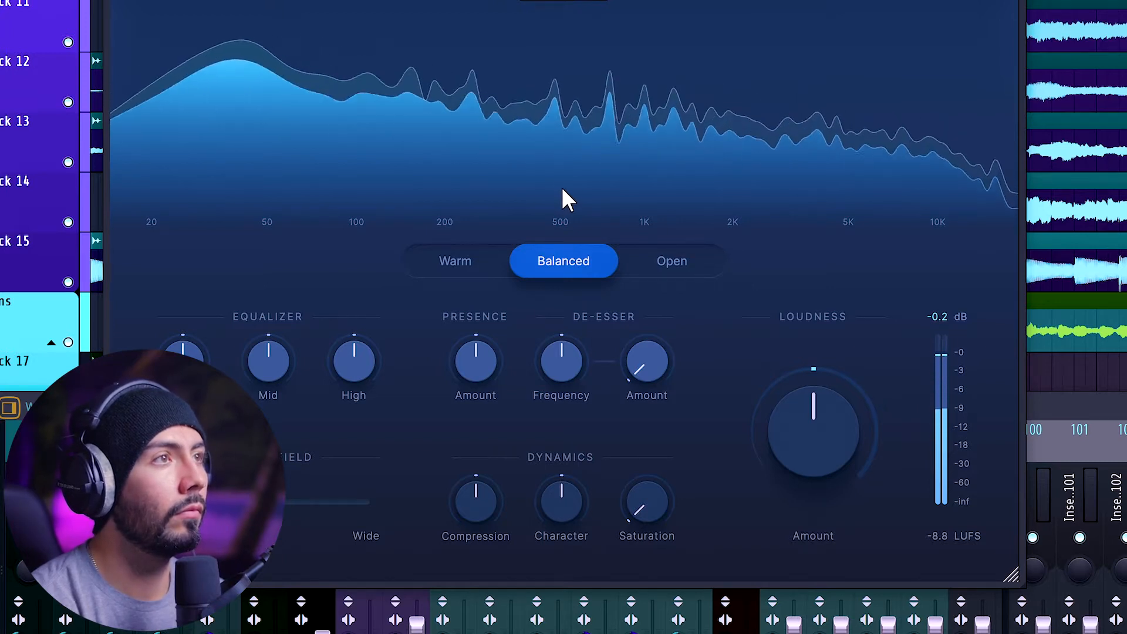
click(474, 256)
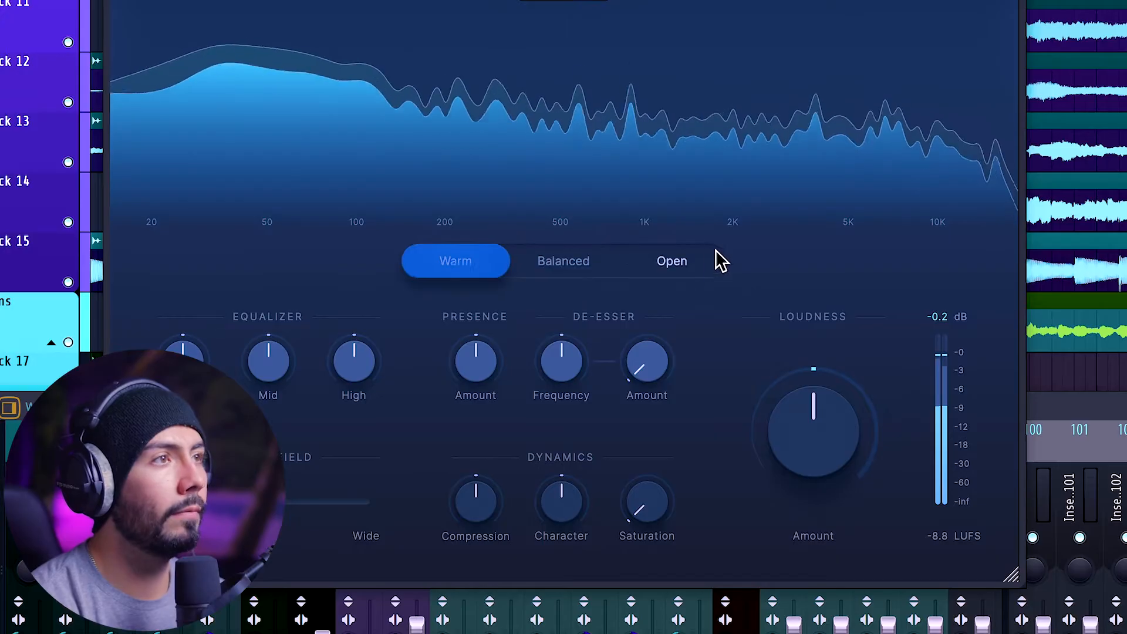
click(668, 262)
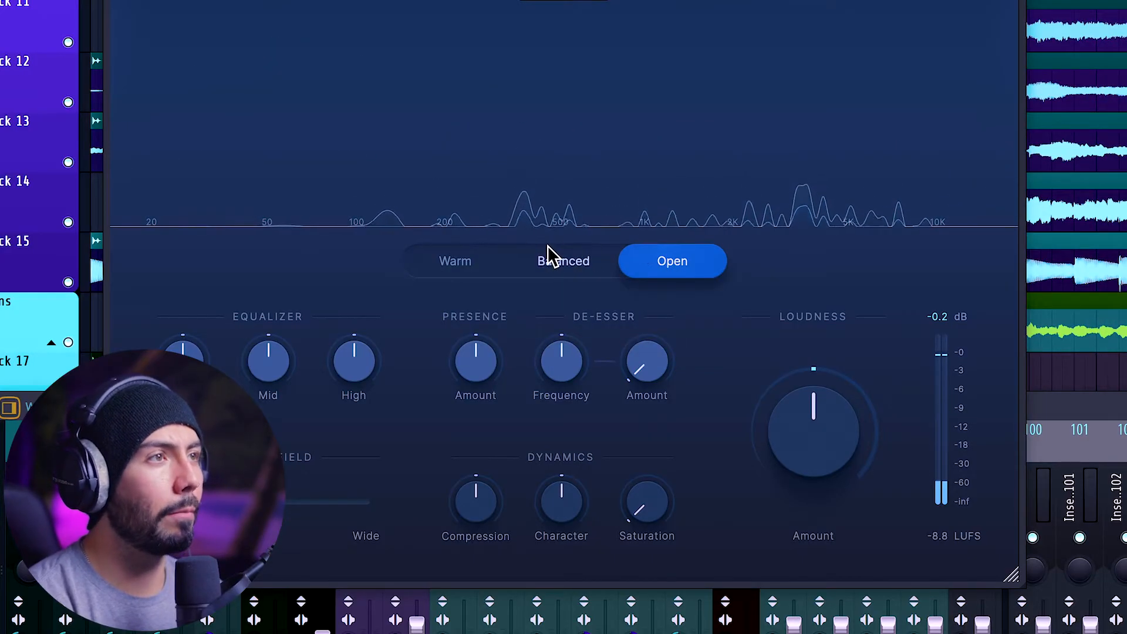
click(450, 259)
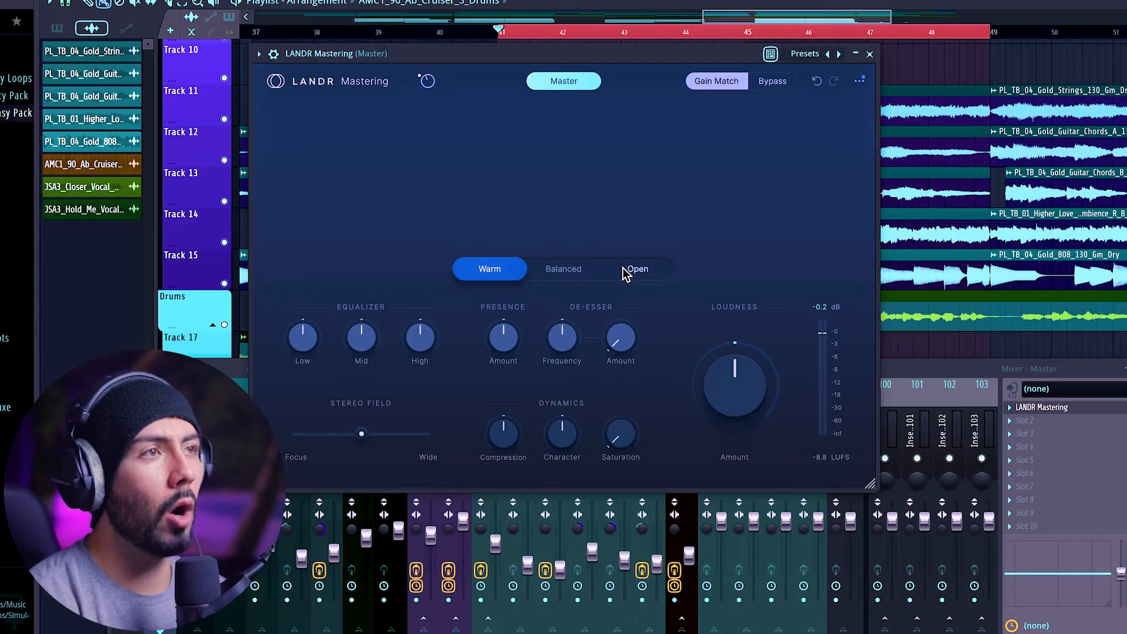
click(653, 261)
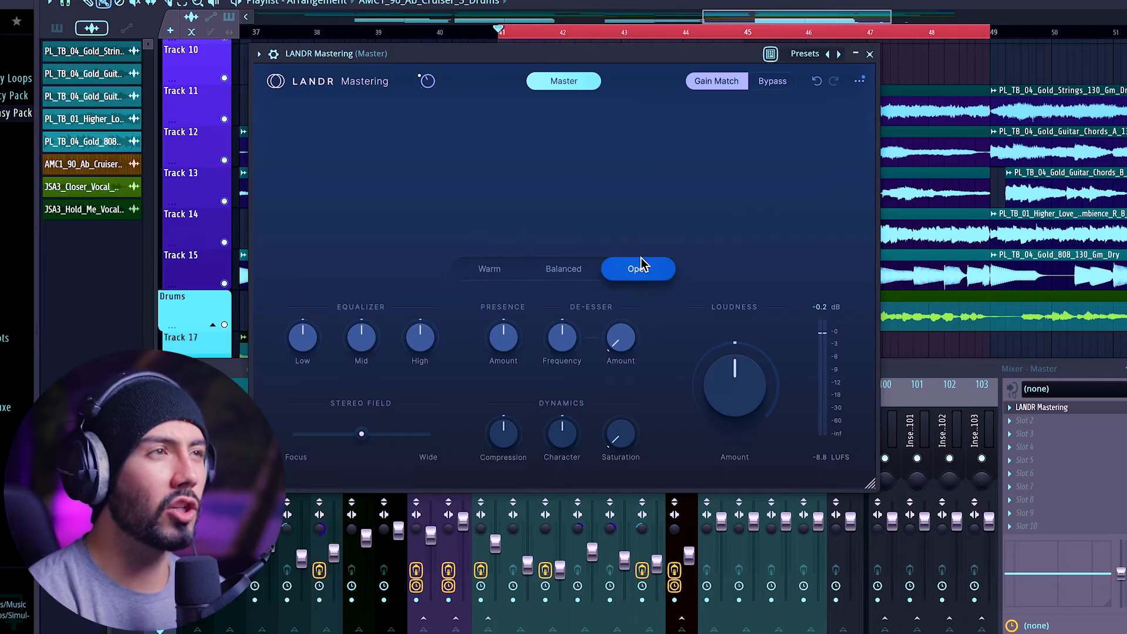
click(590, 264)
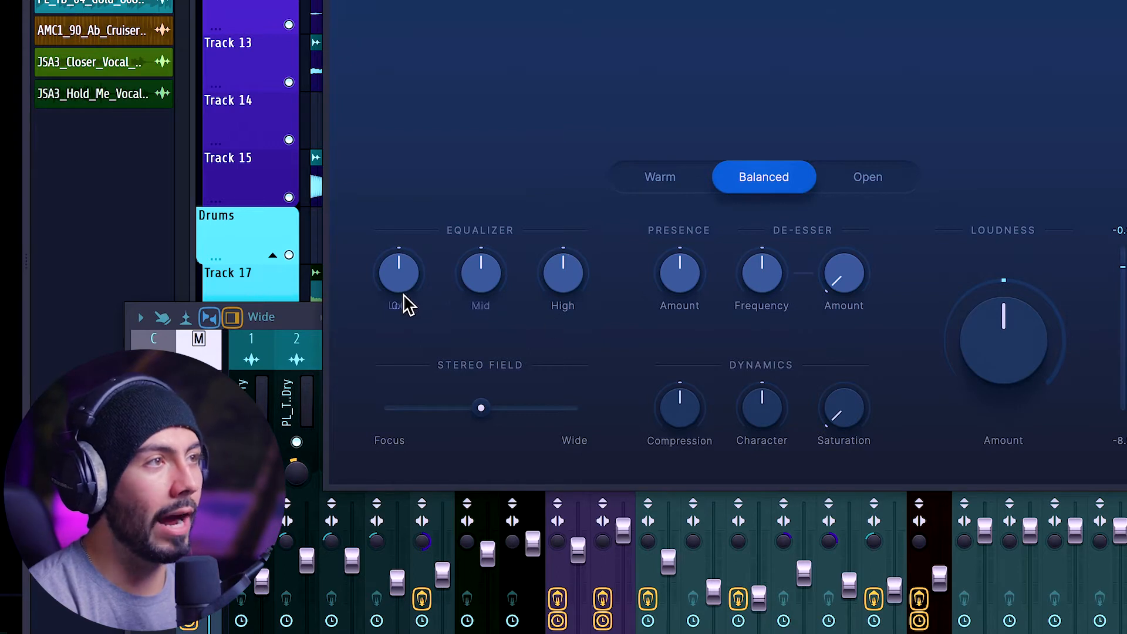
Step: Boost the Low equalizer slightly and the High equalizer a little more while the section plays
key(space)
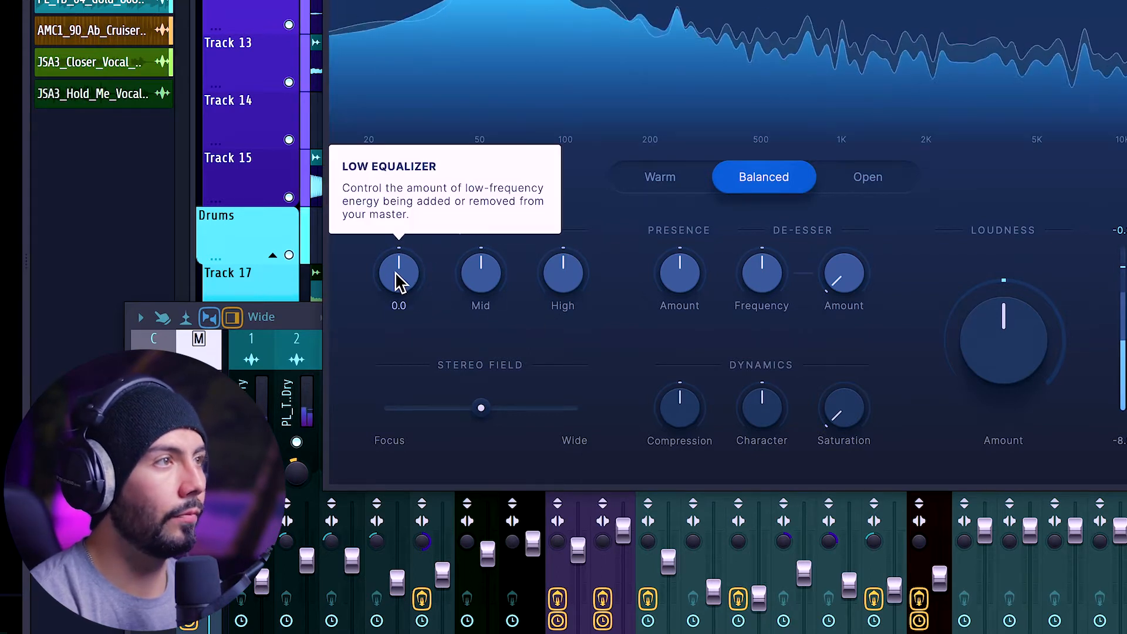
drag(399, 281, 398, 262)
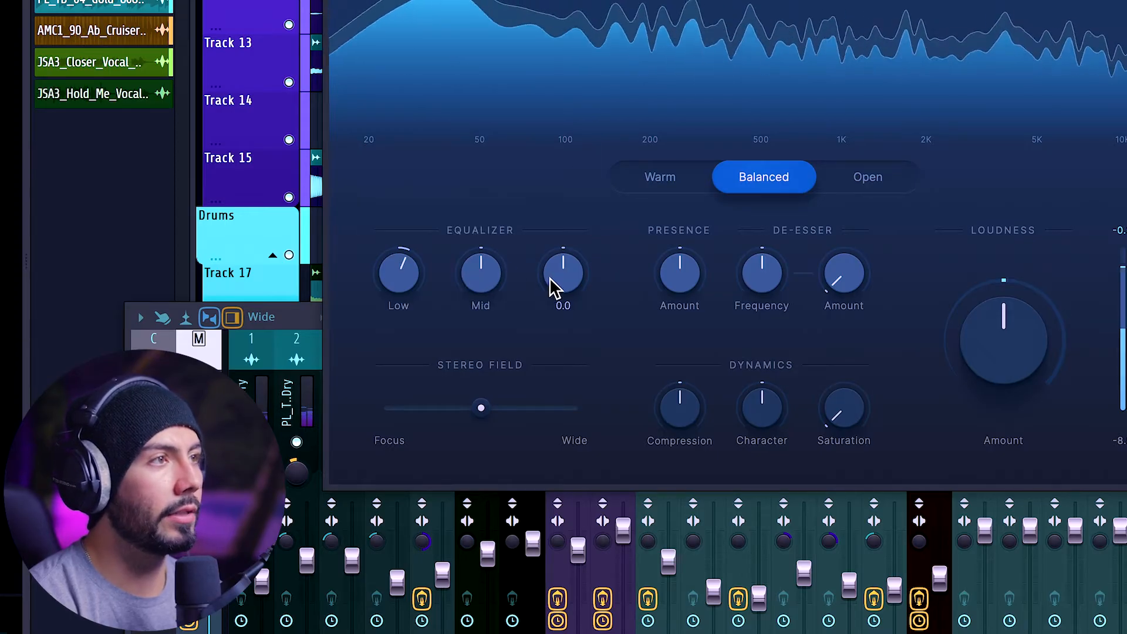
drag(554, 288, 543, 258)
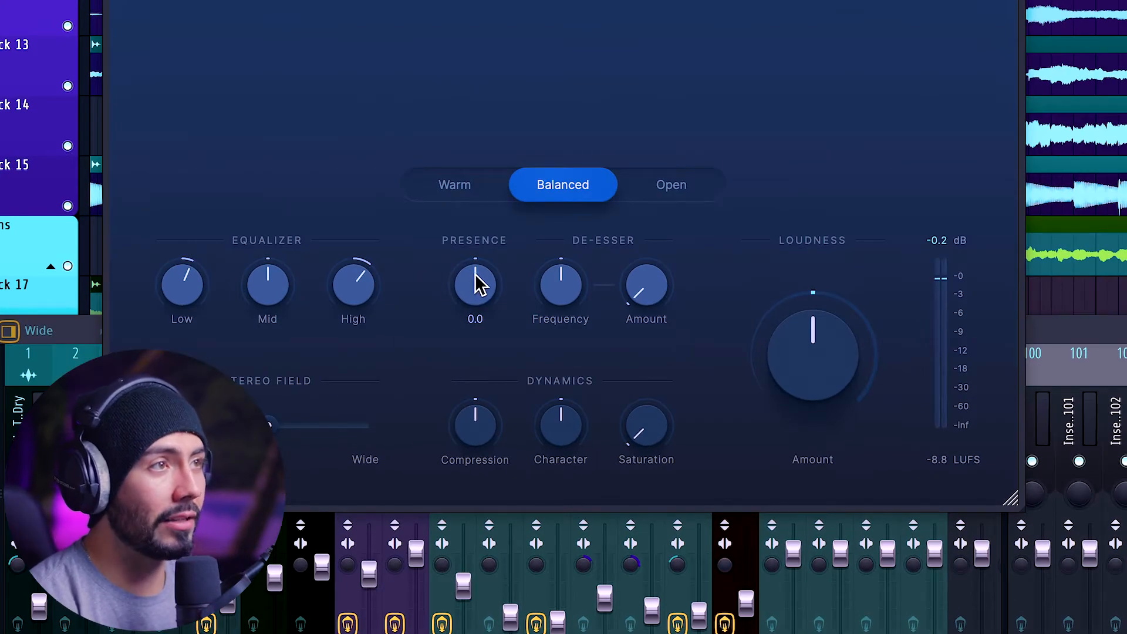
Step: Try the Presence amount at -9.0 and at about 3.7, and add a moderate De-Esser amount
mouse_move(474, 281)
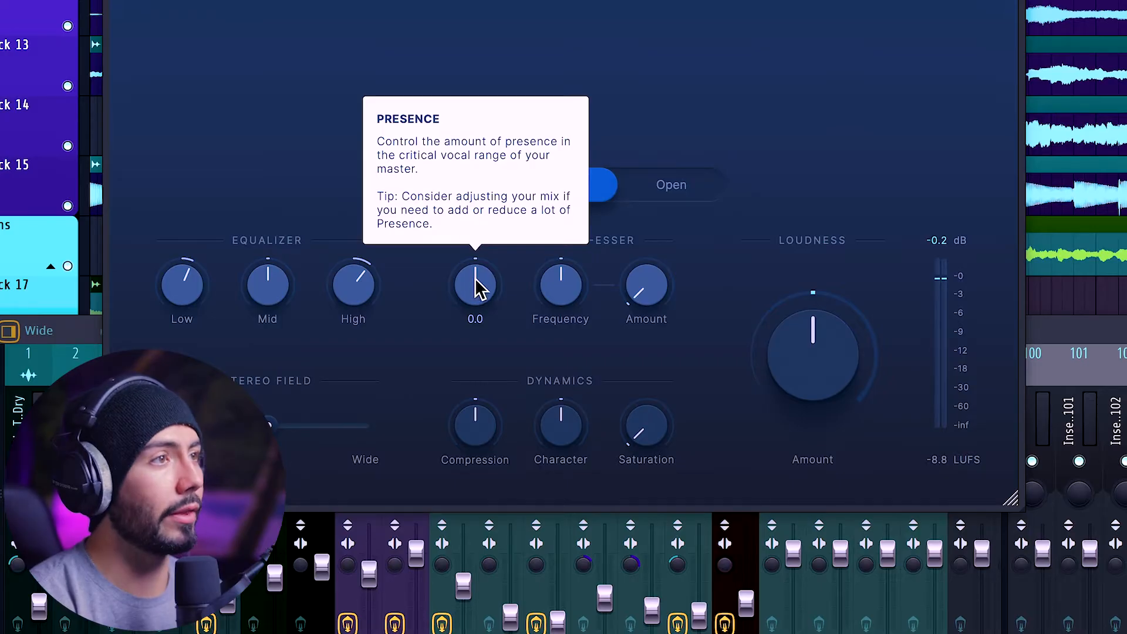
mouse_move(475, 286)
mouse_down()
mouse_move(463, 240)
mouse_move(479, 276)
mouse_up()
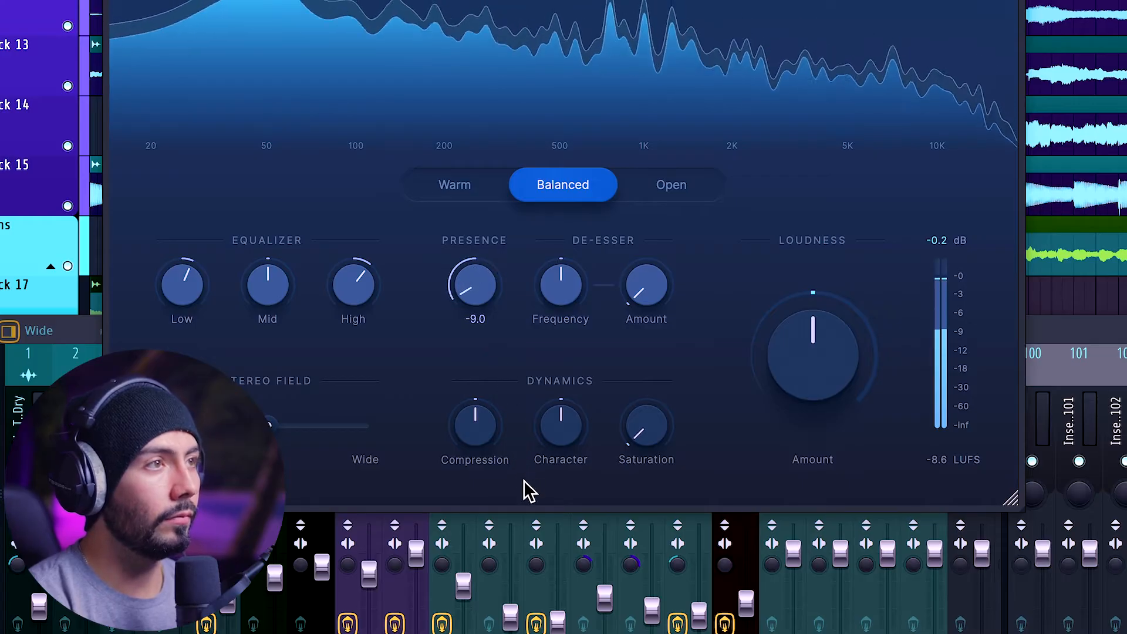
drag(527, 498, 465, 352)
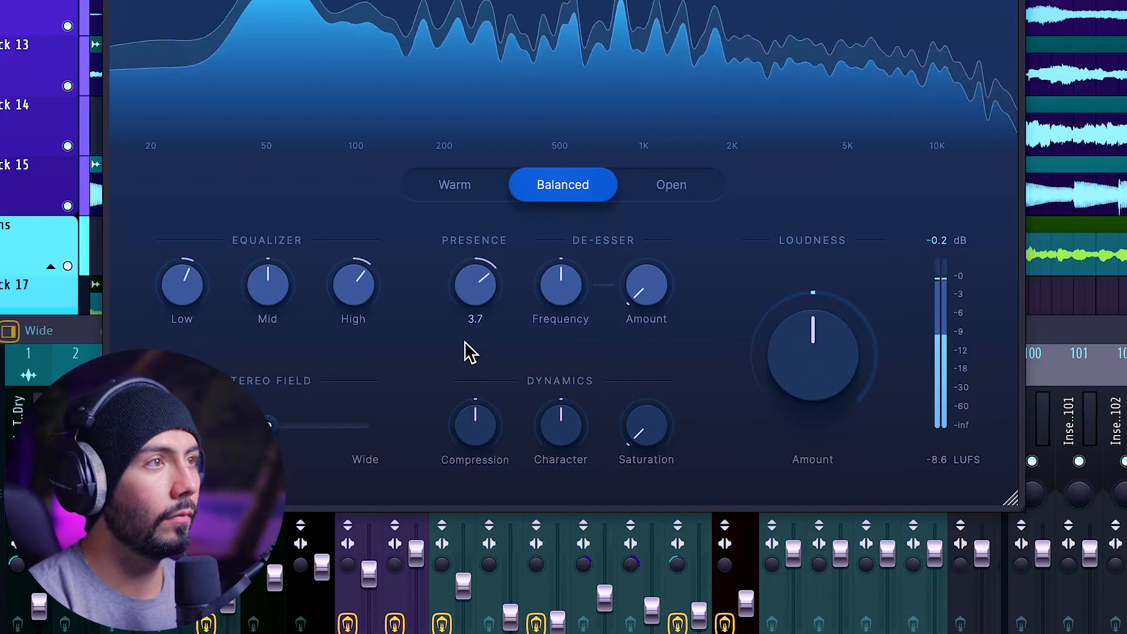
mouse_move(576, 277)
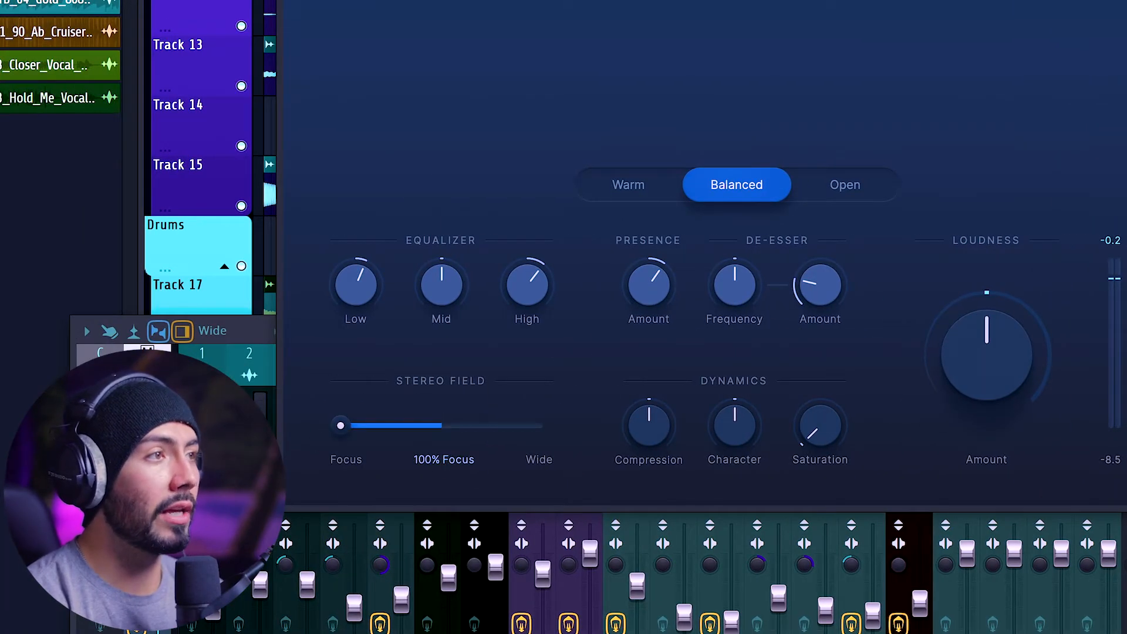
Step: Try the stereo field at its Wide side, at its centre and at 60% Focus
drag(341, 426, 1014, 473)
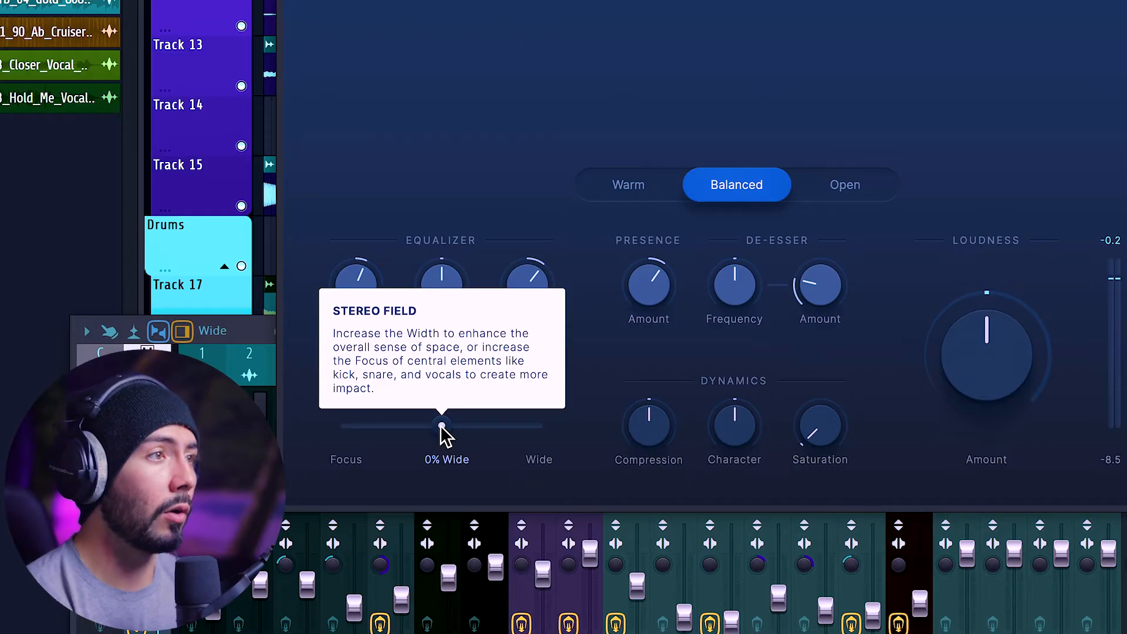
drag(442, 427, 441, 427)
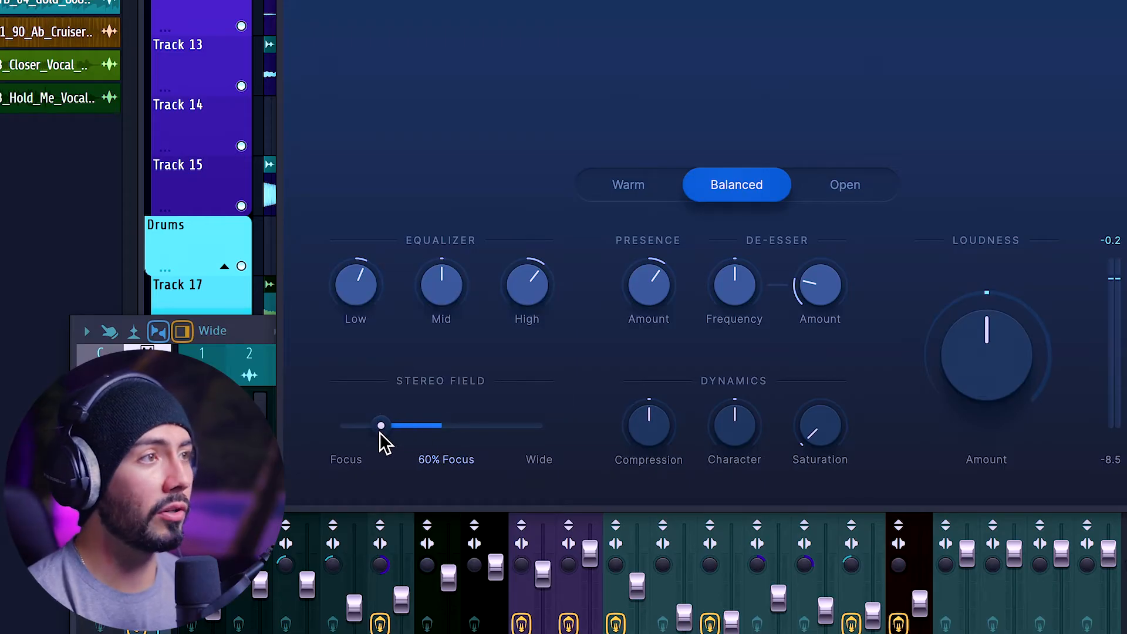
mouse_move(371, 436)
mouse_down()
mouse_move(512, 436)
mouse_move(381, 436)
mouse_up()
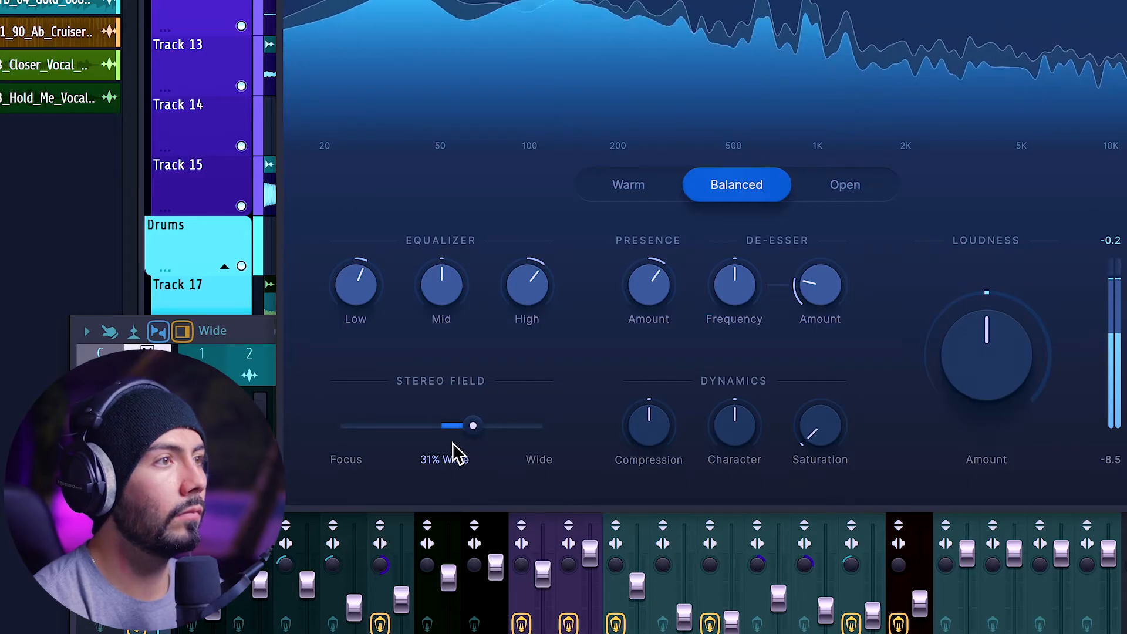
Step: Widen the stereo field to more than halfway toward Wide and lower the Presence amount below zero while listening
drag(479, 430, 498, 439)
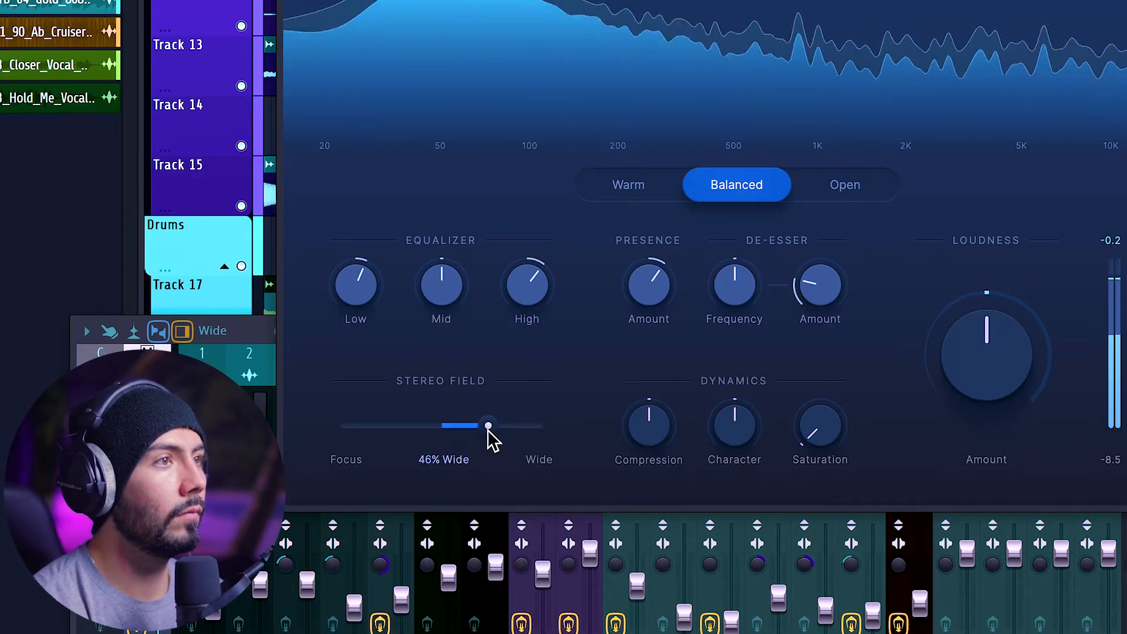
drag(658, 299, 658, 358)
drag(486, 428, 501, 431)
drag(643, 289, 640, 283)
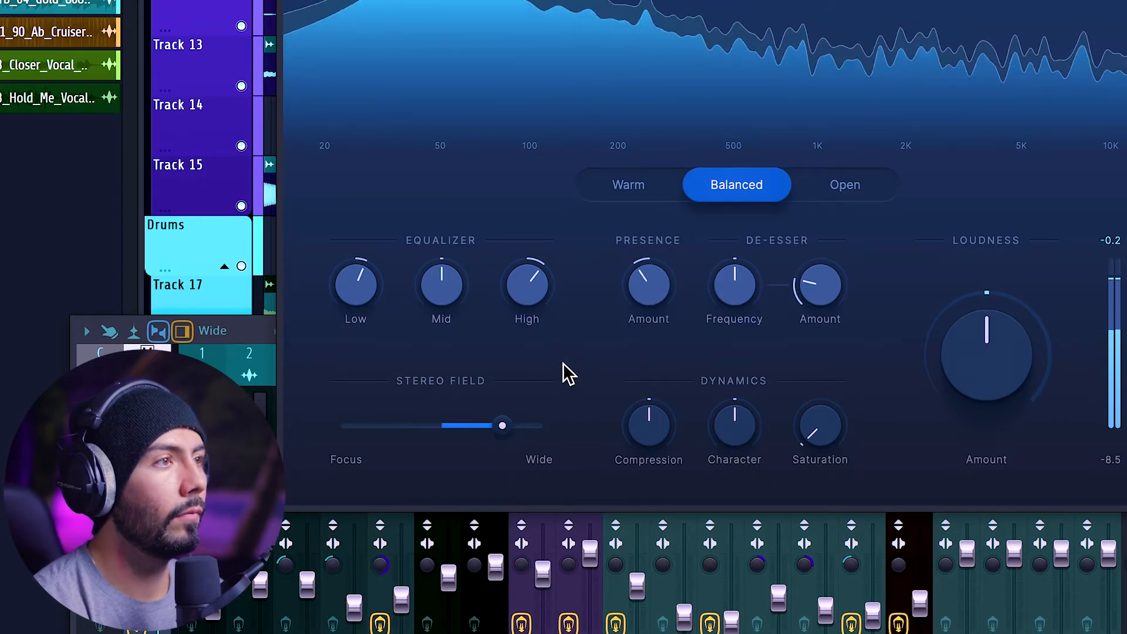
mouse_move(506, 436)
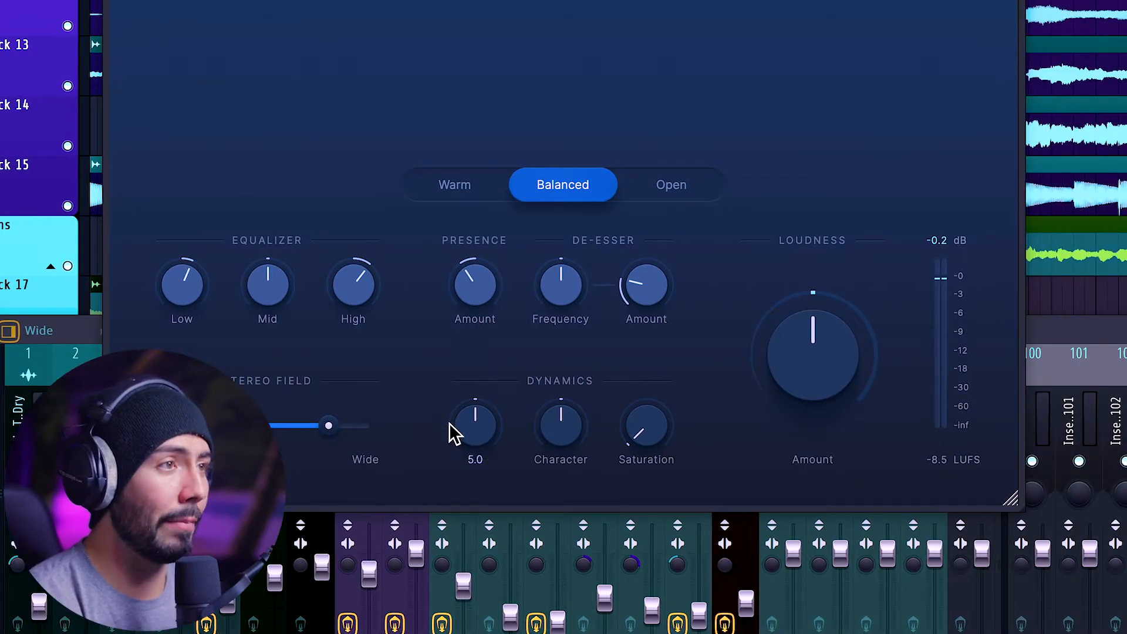
Step: Shape the master's dynamics by raising Compression above 5.0, lowering Character below its midpoint and adding moderate Saturation
mouse_move(477, 433)
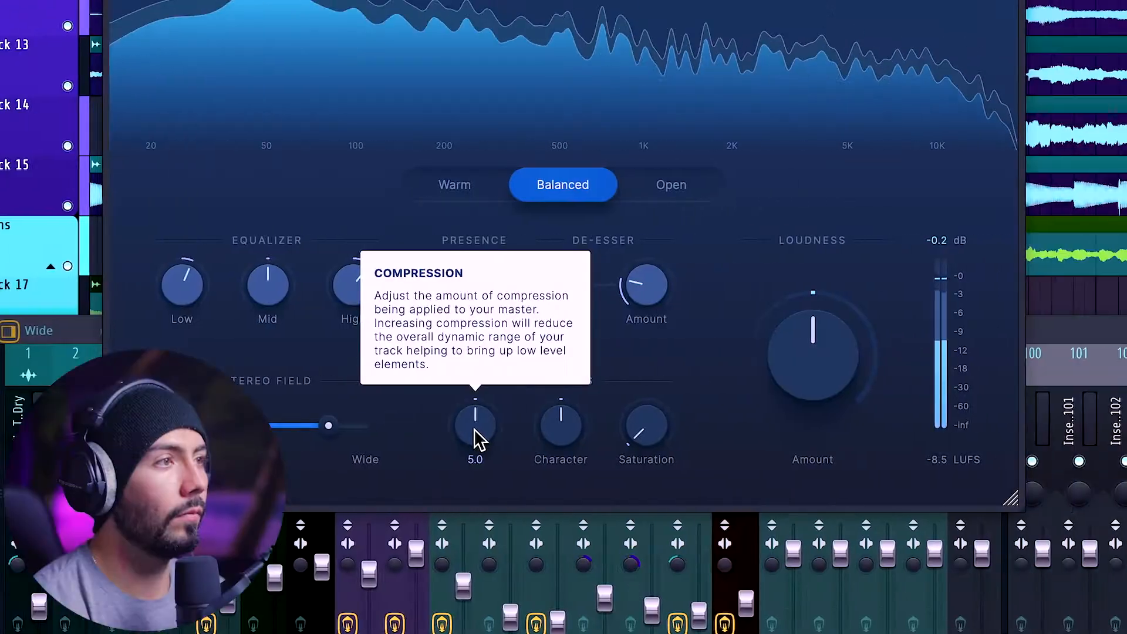
drag(473, 428, 501, 627)
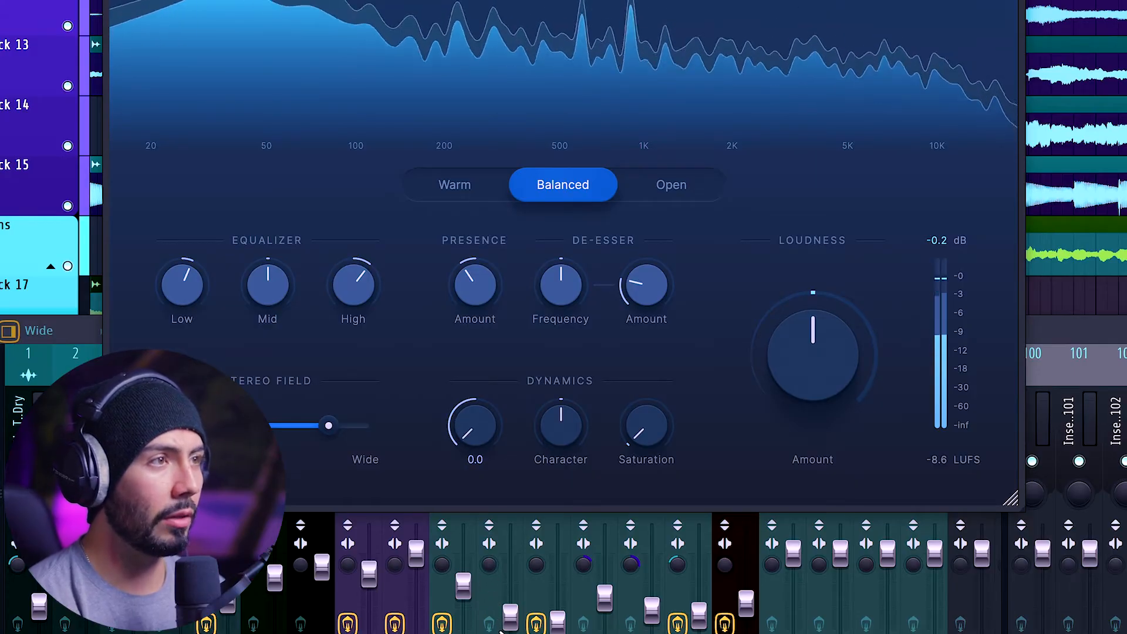
drag(464, 428, 478, 490)
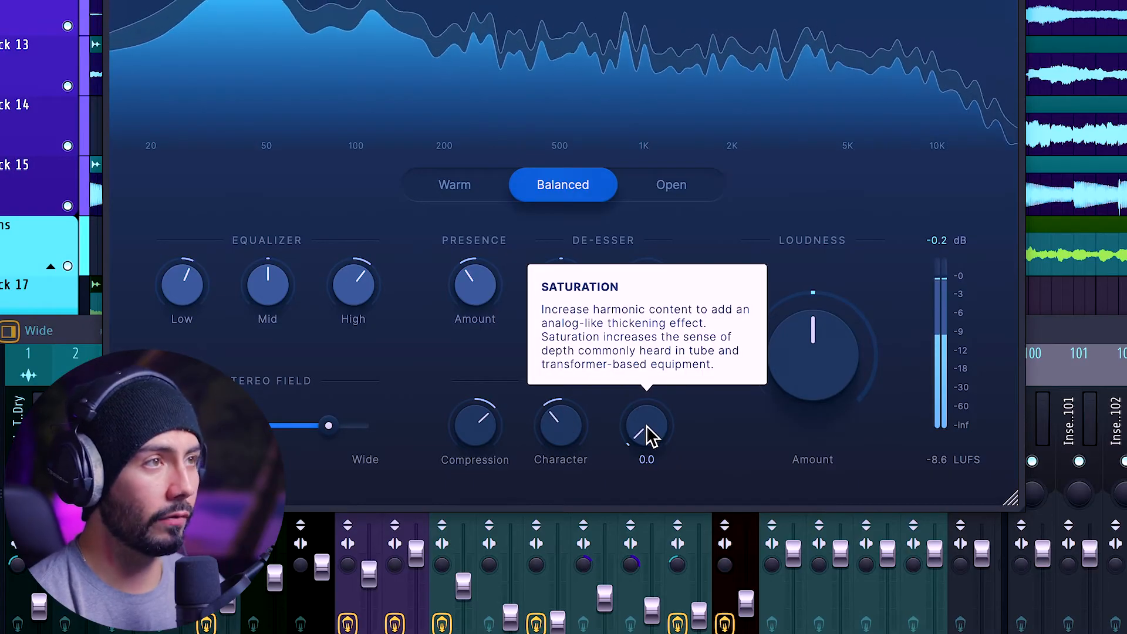
drag(645, 424, 639, 390)
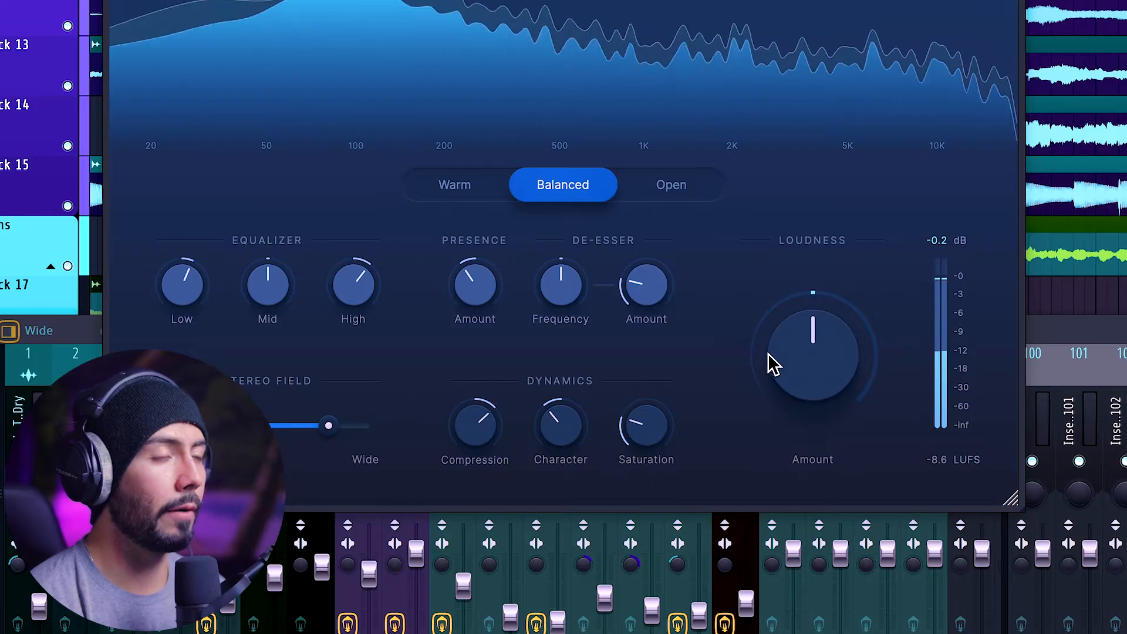
key(space)
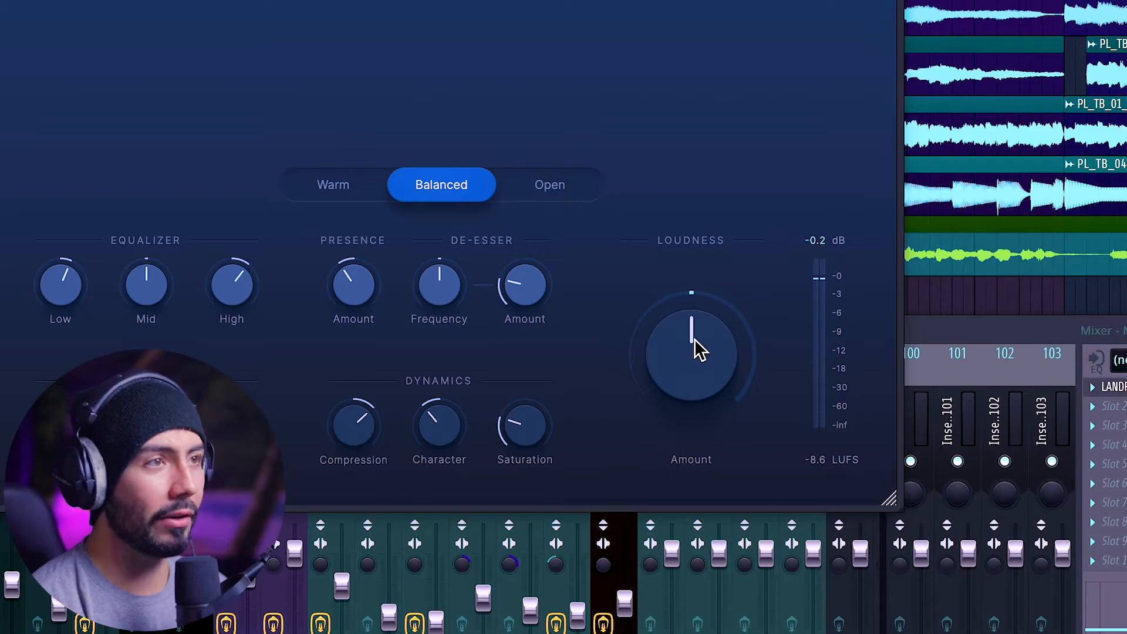
Step: Audition the Loudness amount above its centre and at its minimum, and raise it again while the section plays
mouse_move(687, 352)
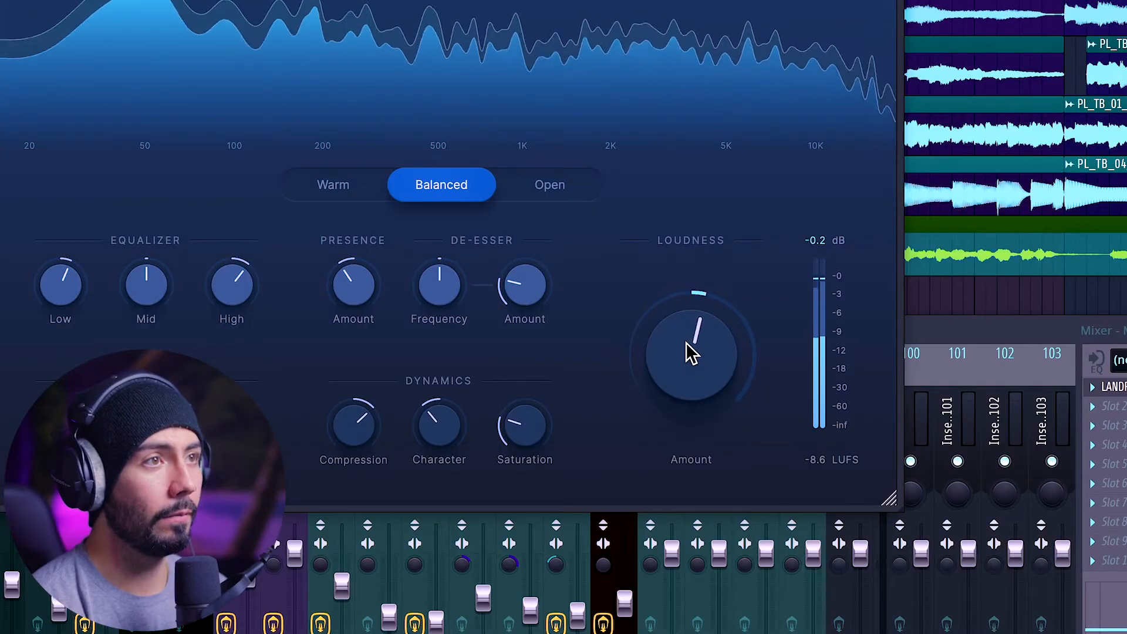
drag(685, 343, 686, 241)
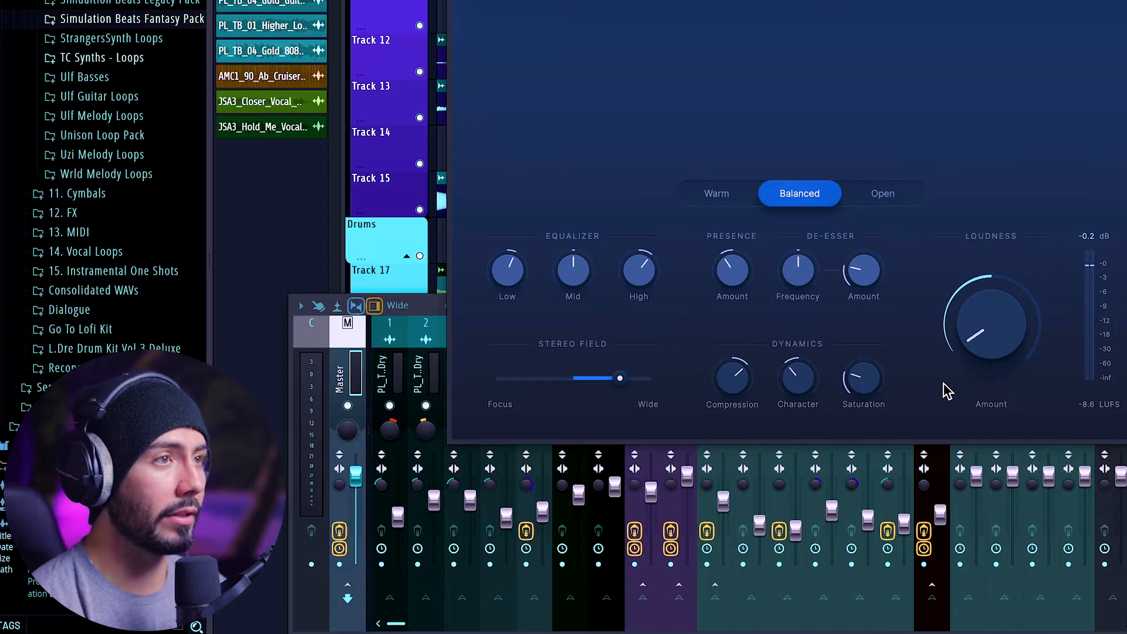
key(space)
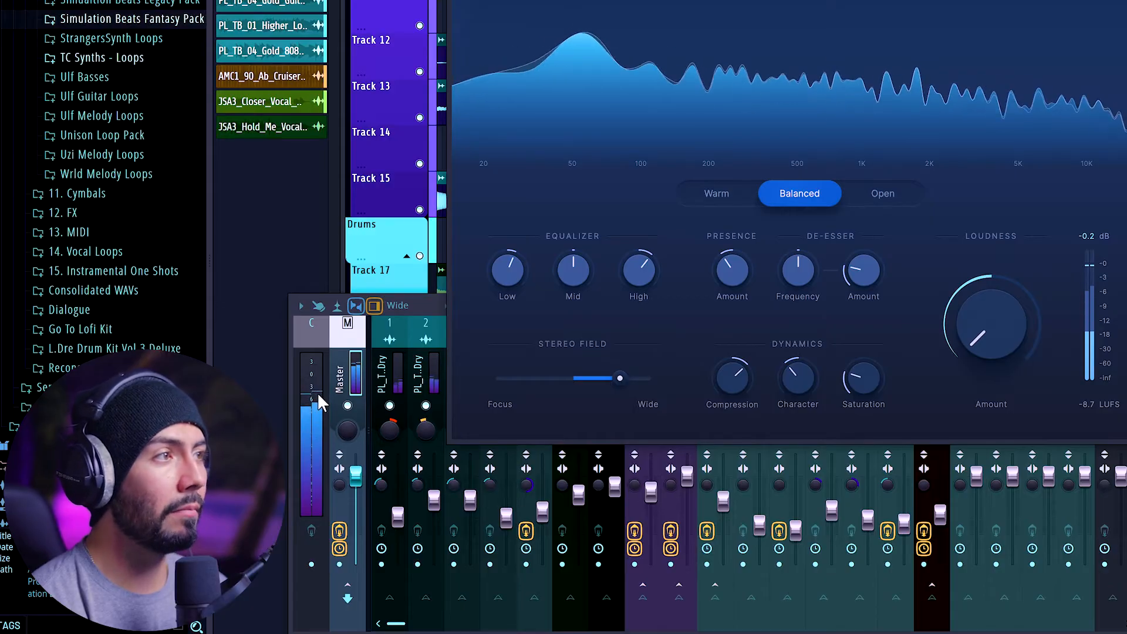
drag(992, 323, 993, 235)
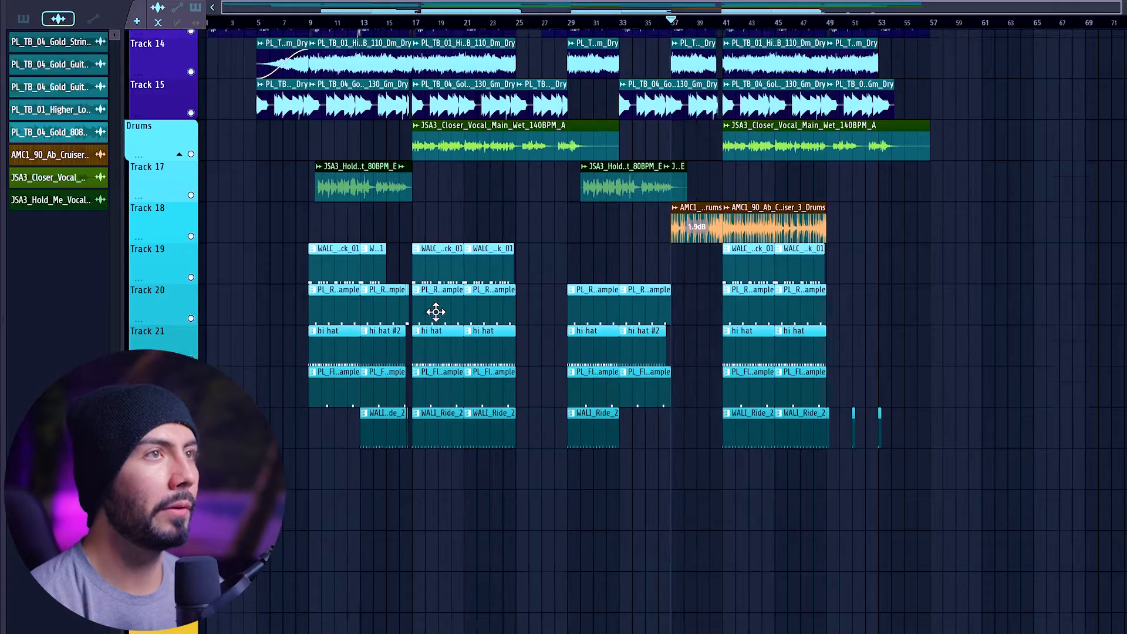
Step: Review the song arrangement's tracks and open the mixer to check the individual channel levels during playback
scroll(256, 168, up, 4)
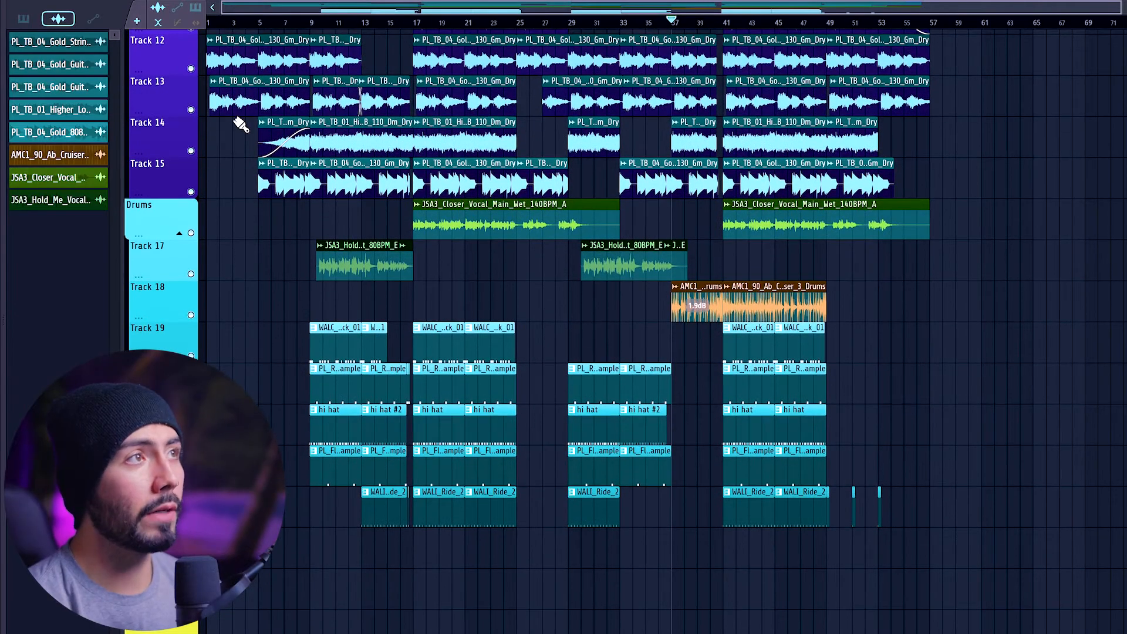
scroll(256, 168, up, 1)
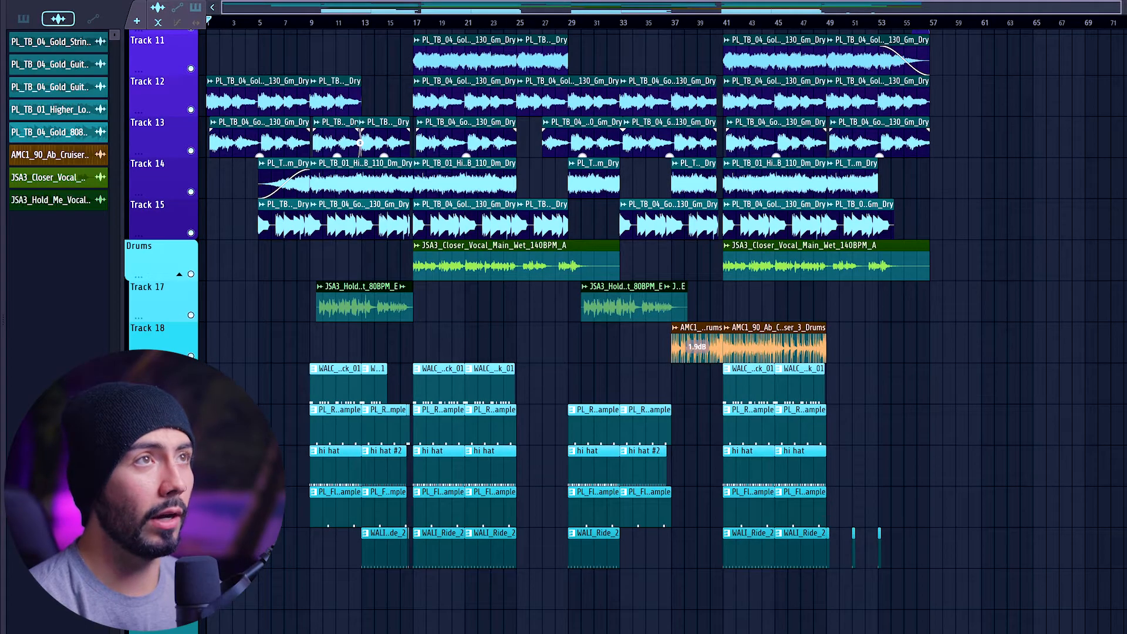
key(F9)
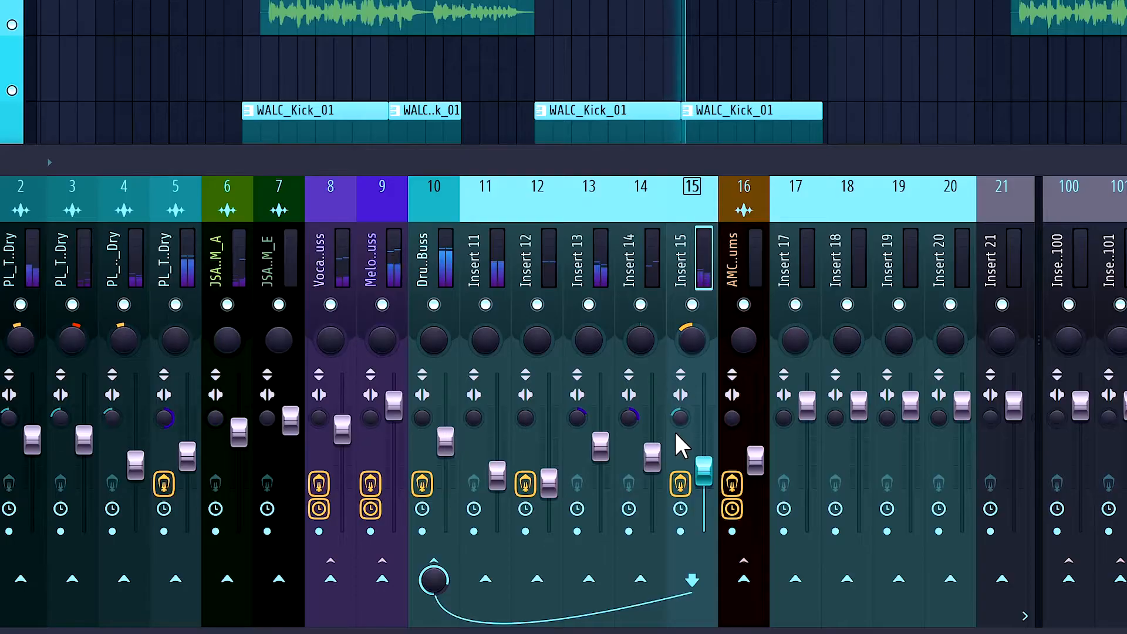
Step: Check the Insert 14, Drum Buss and Insert 13 channels in the mixer while the song plays
click(651, 449)
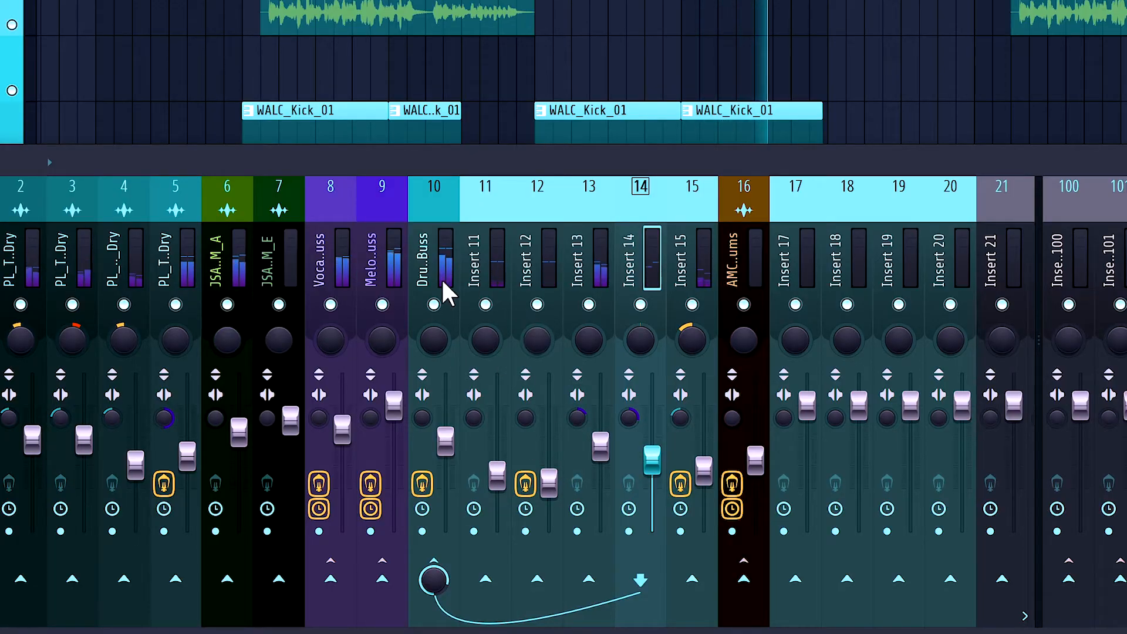
click(445, 437)
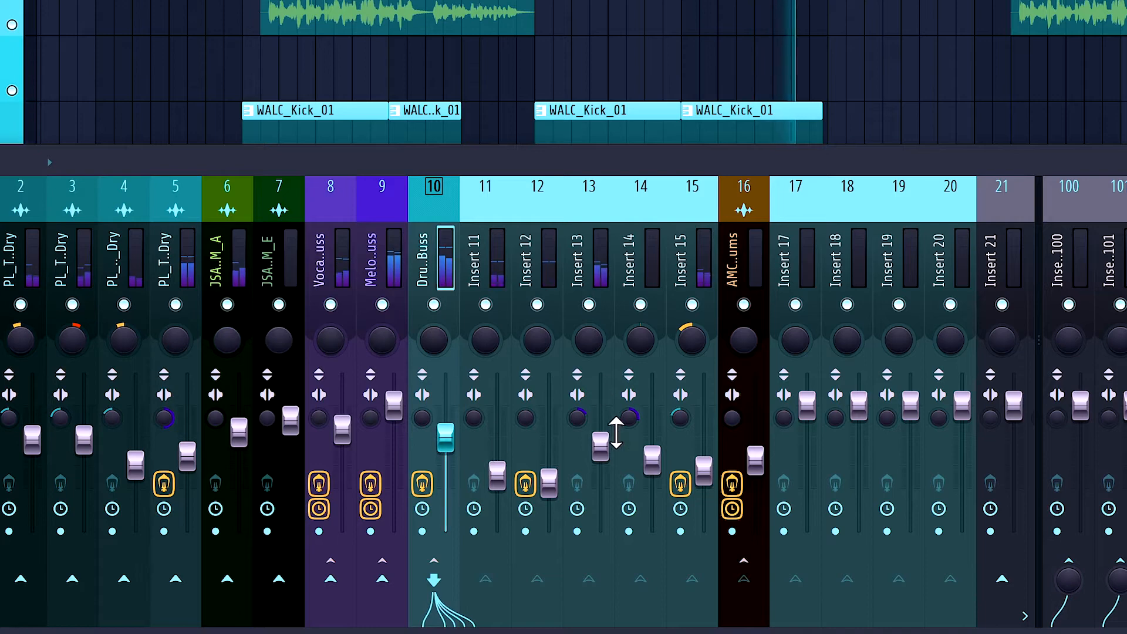
drag(600, 445, 603, 450)
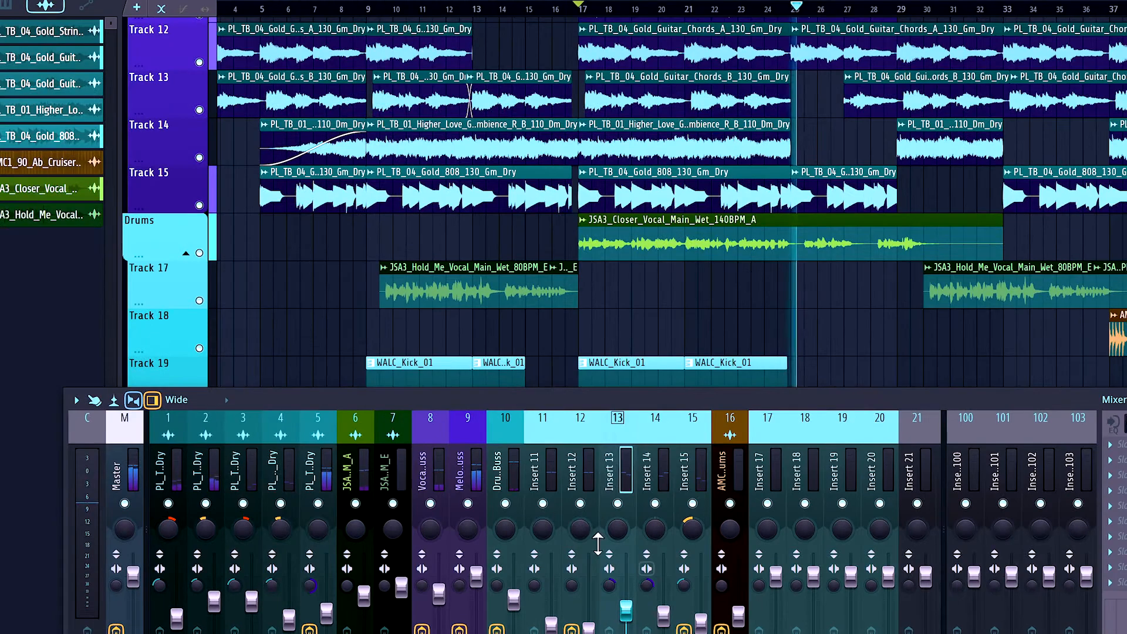
click(436, 264)
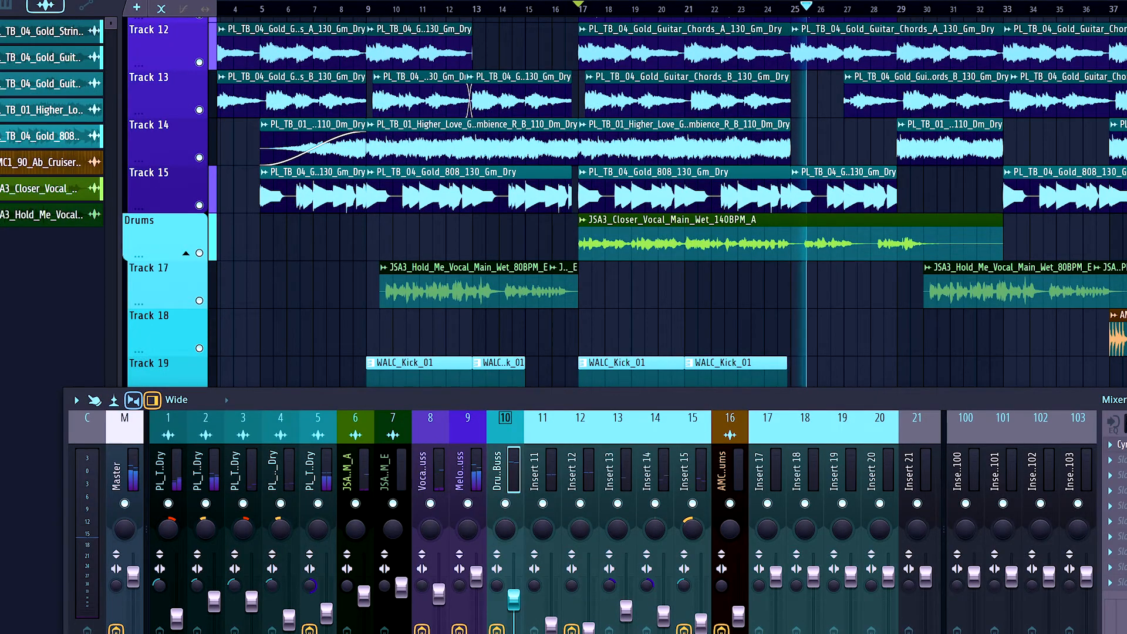
Step: Hide the mixer and review the later arrangement sections, including the vocal, AMC1_90_Ab_Cruiser_3_Drums and kick tracks
key(F9)
scroll(918, 360, down, 3)
scroll(998, 61, up, 2)
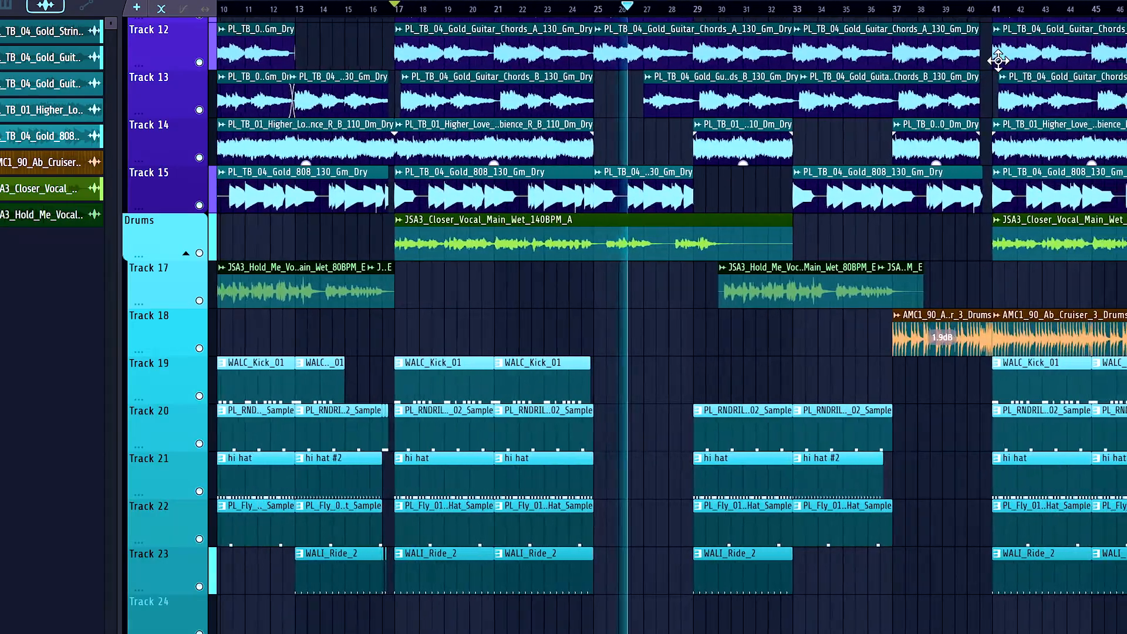
click(878, 8)
mouse_move(886, 2)
mouse_down()
mouse_move(924, 2)
mouse_move(1060, 53)
mouse_up()
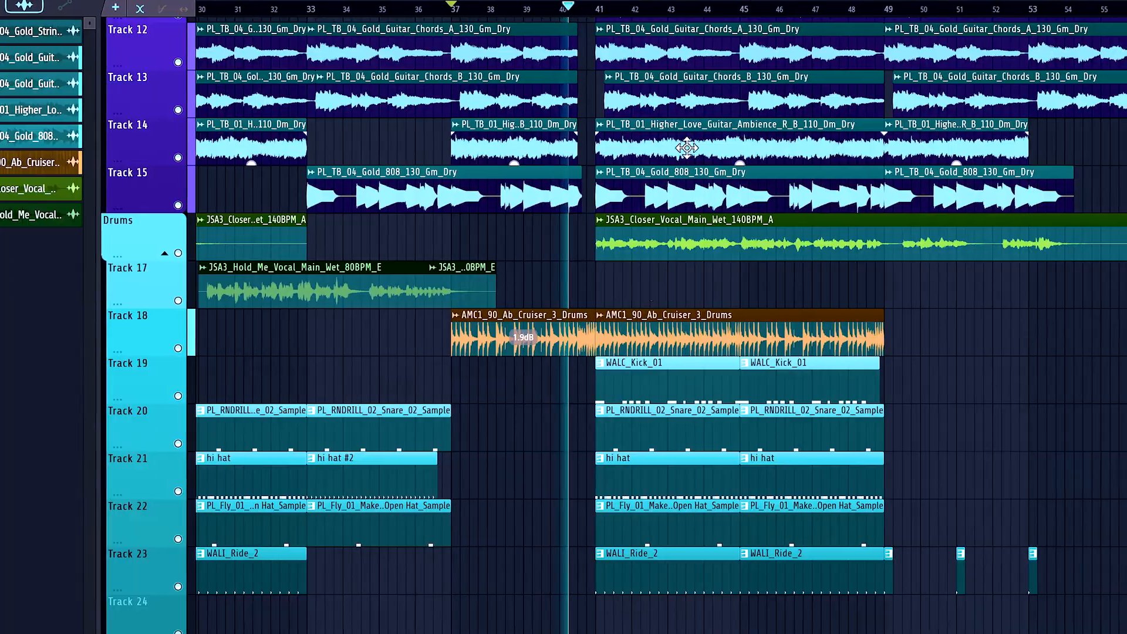
scroll(939, 103, right, 1)
scroll(1093, 358, up, 1)
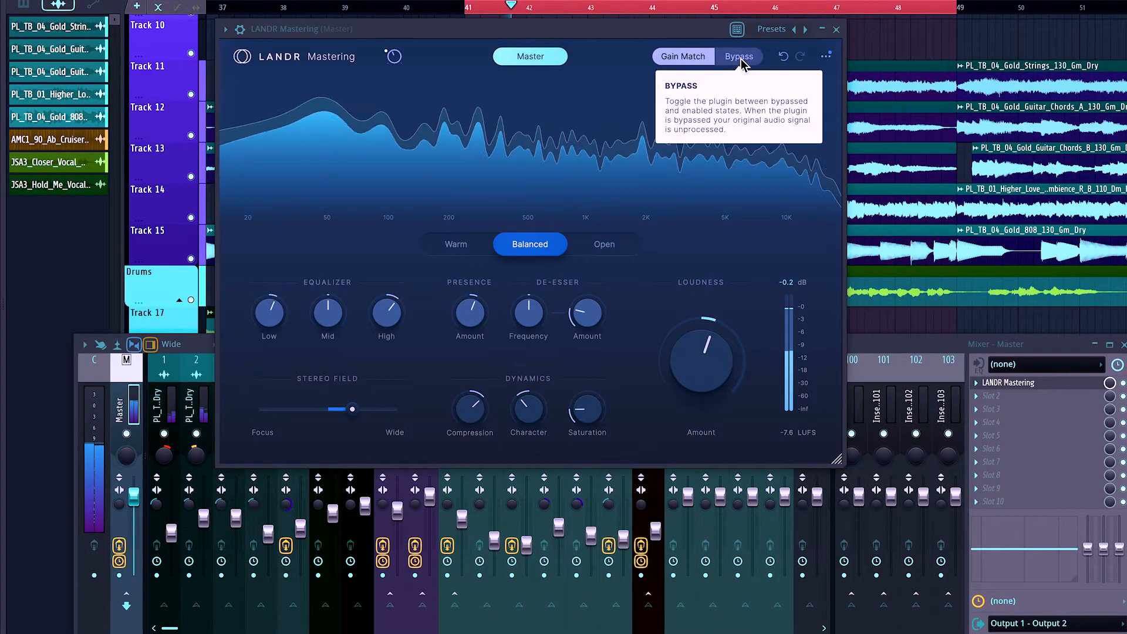
Step: Bypass LANDR Mastering and load Ozone 11 into an empty effect slot on the master channel
click(740, 59)
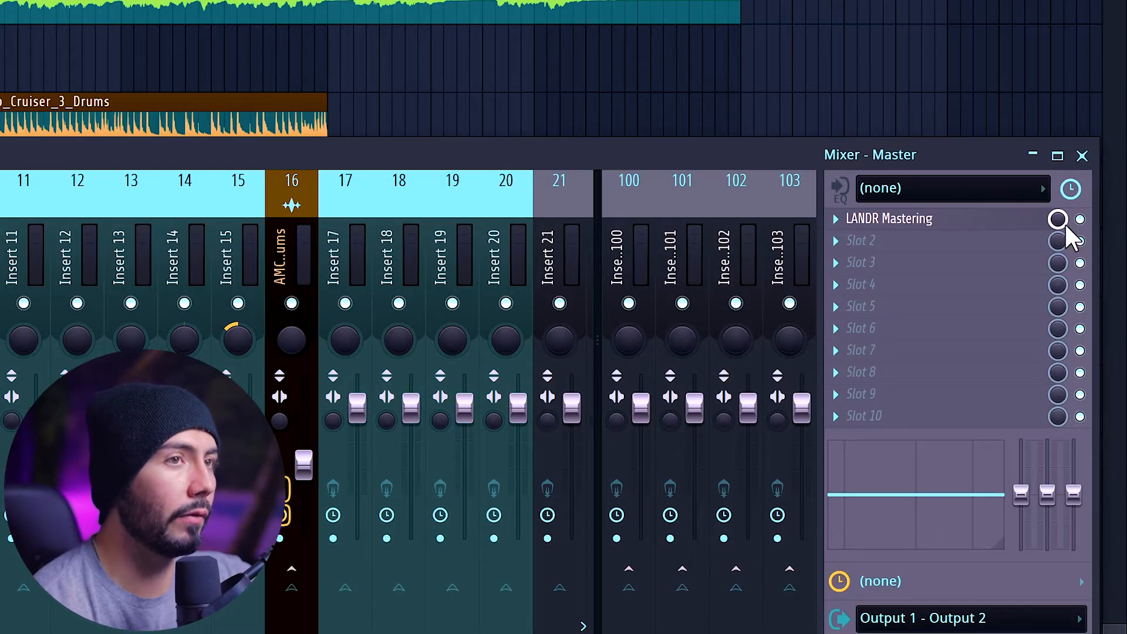
click(907, 252)
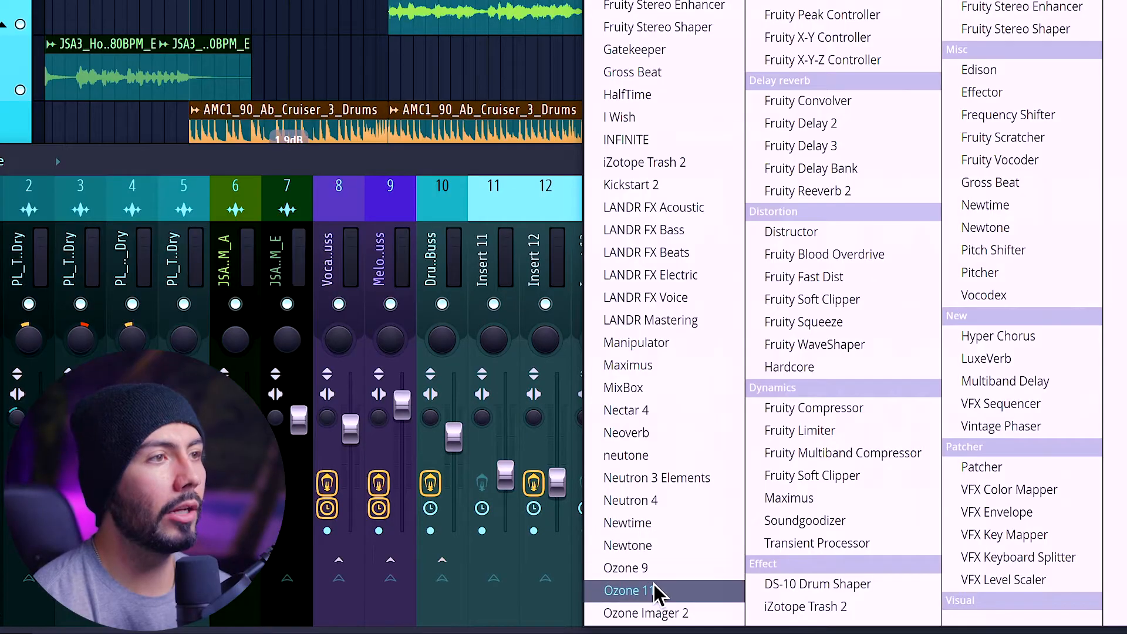
click(654, 588)
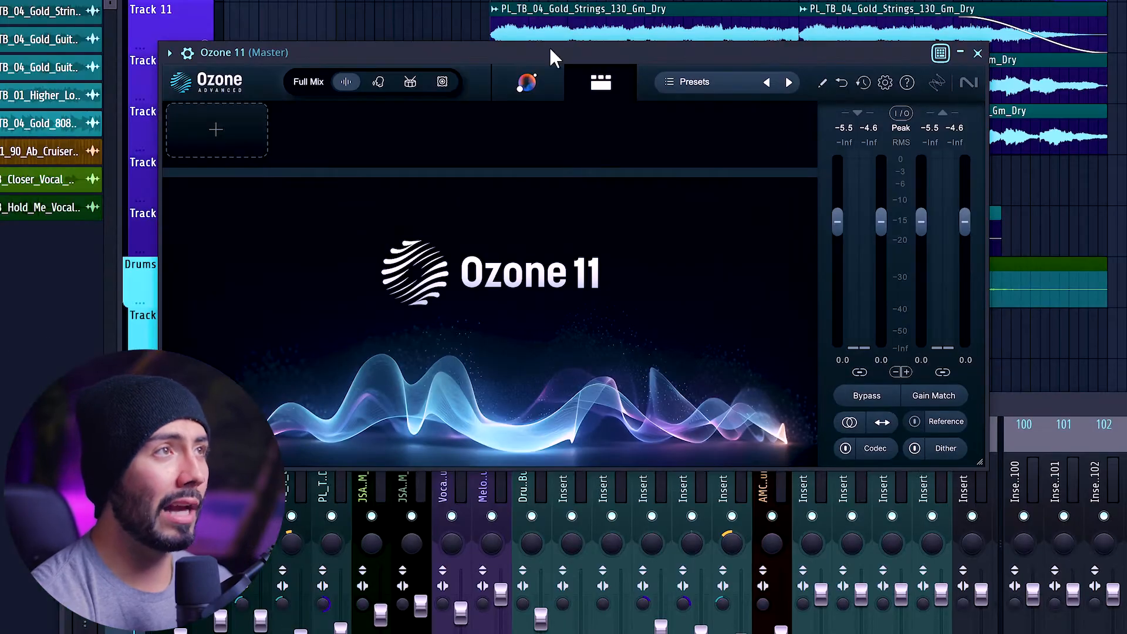
Step: Select bars 41 to 49 for looped playback and run Ozone 11's mastering assistant on that section
drag(511, 8, 712, 6)
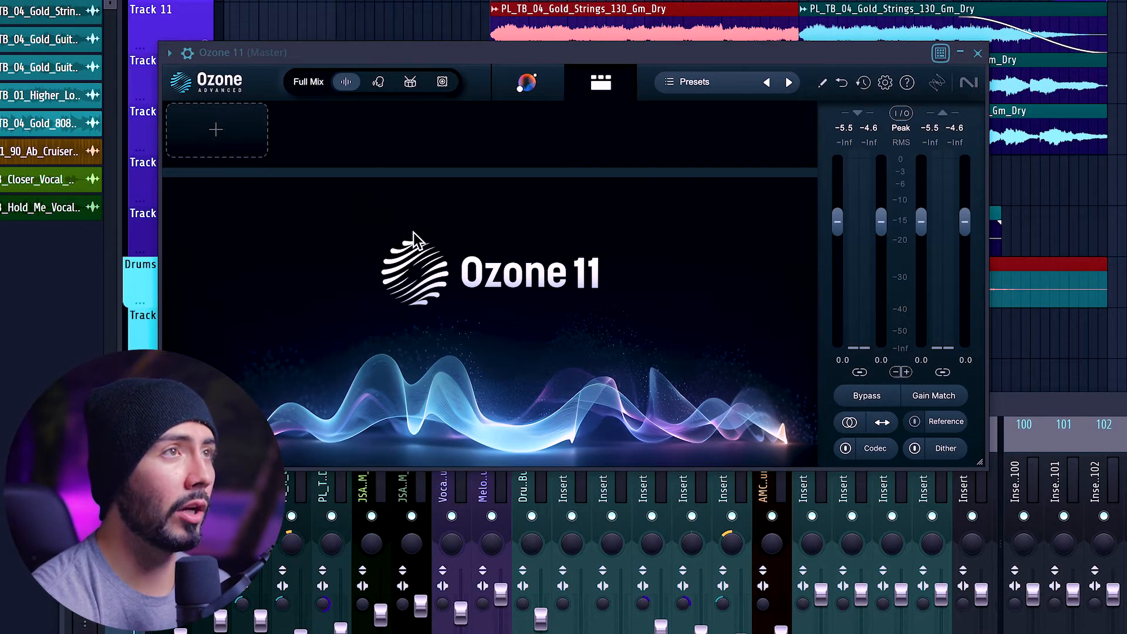
click(542, 87)
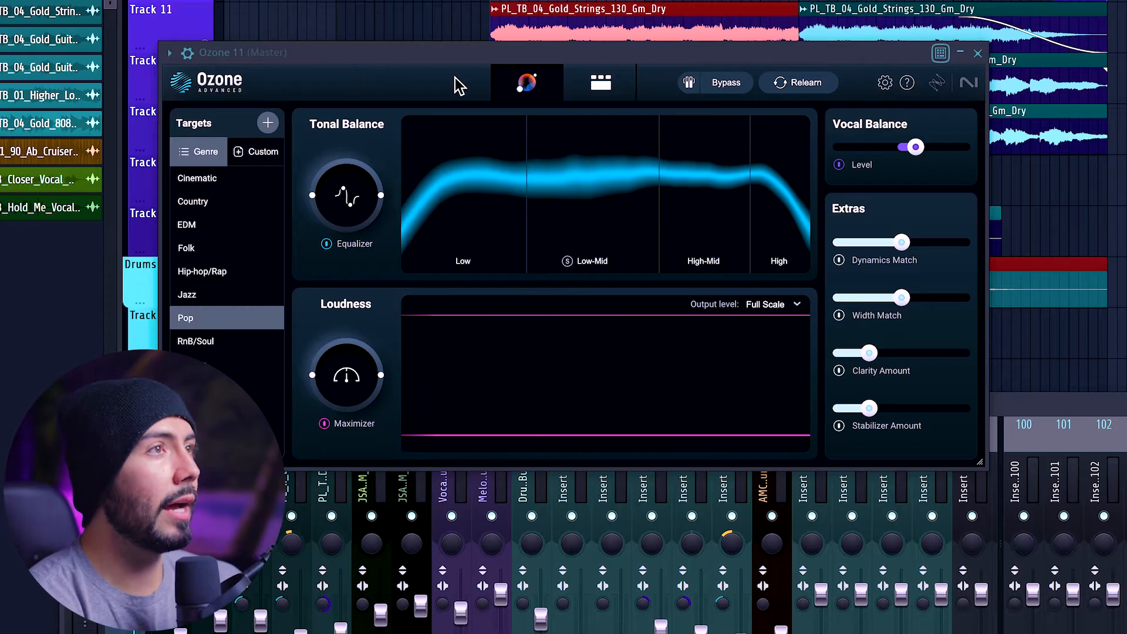
Step: Inspect the module chain built by the assistant, including the Equalizer, Clarity and Maximizer settings
click(602, 85)
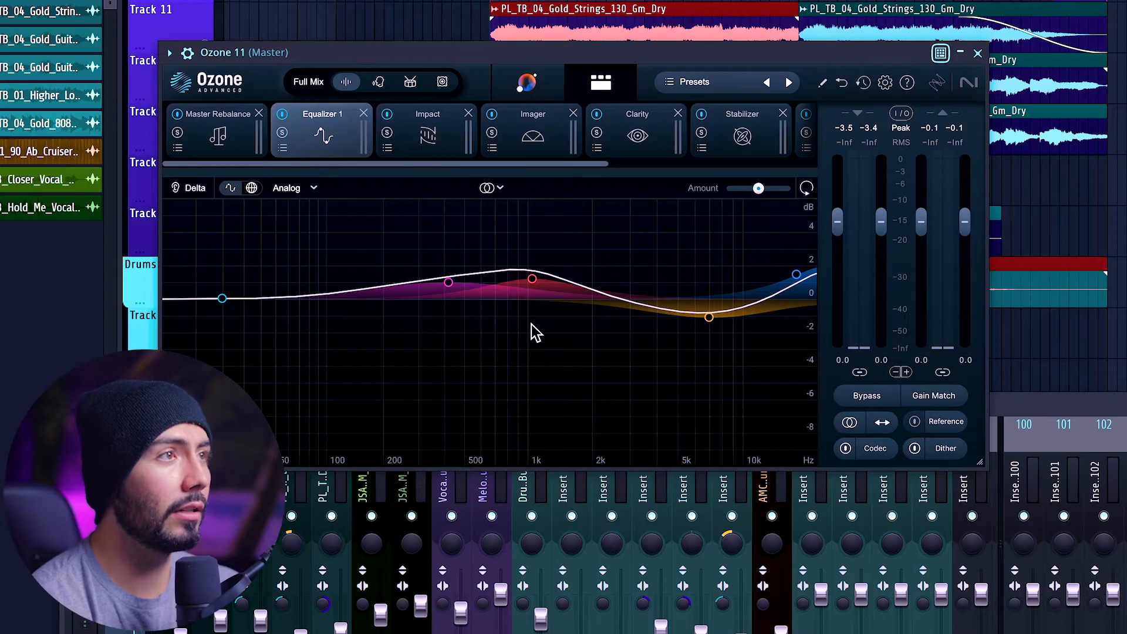
click(637, 135)
scroll(592, 153, right, 3)
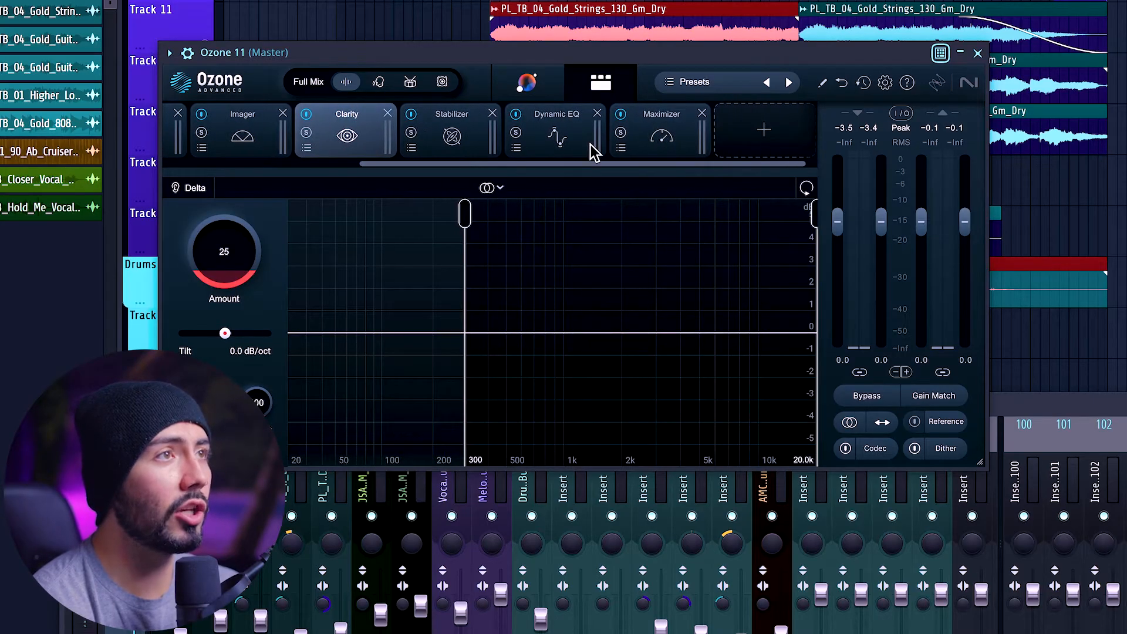
click(657, 154)
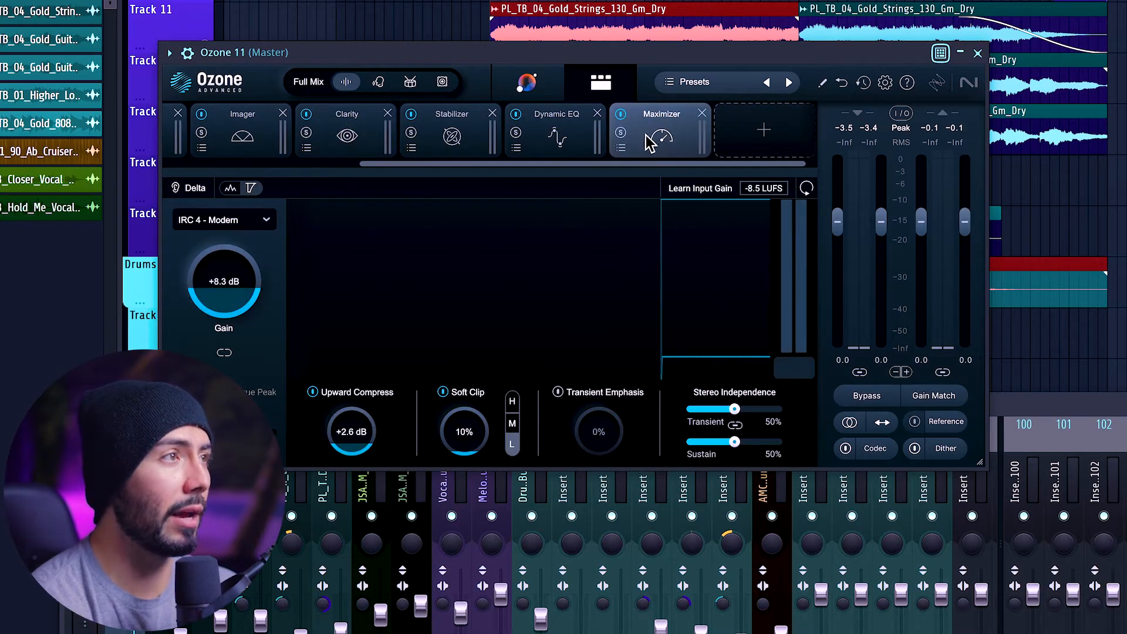
scroll(668, 143, left, 6)
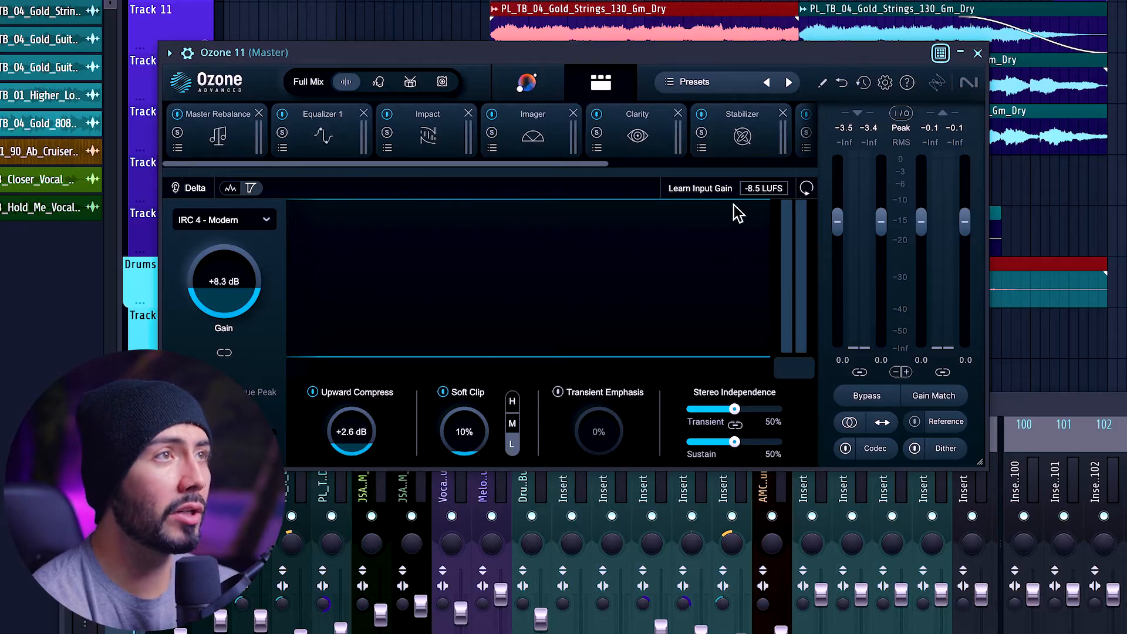
Step: Compare the assistant overview, with its genre targets and macro controls, against the detailed module chain
click(528, 85)
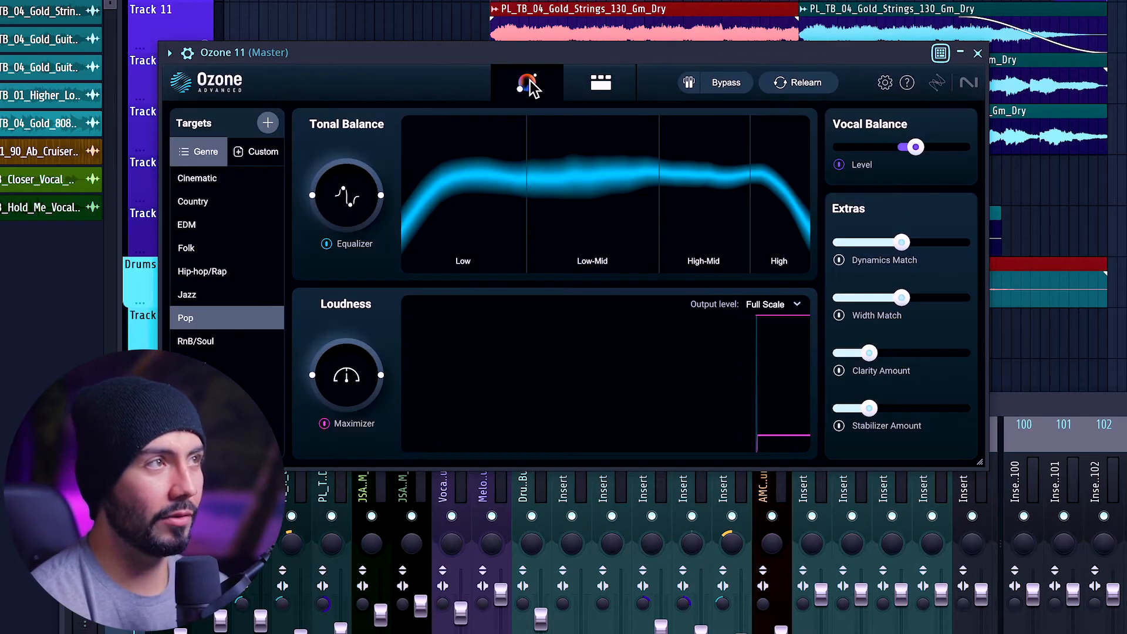
click(628, 77)
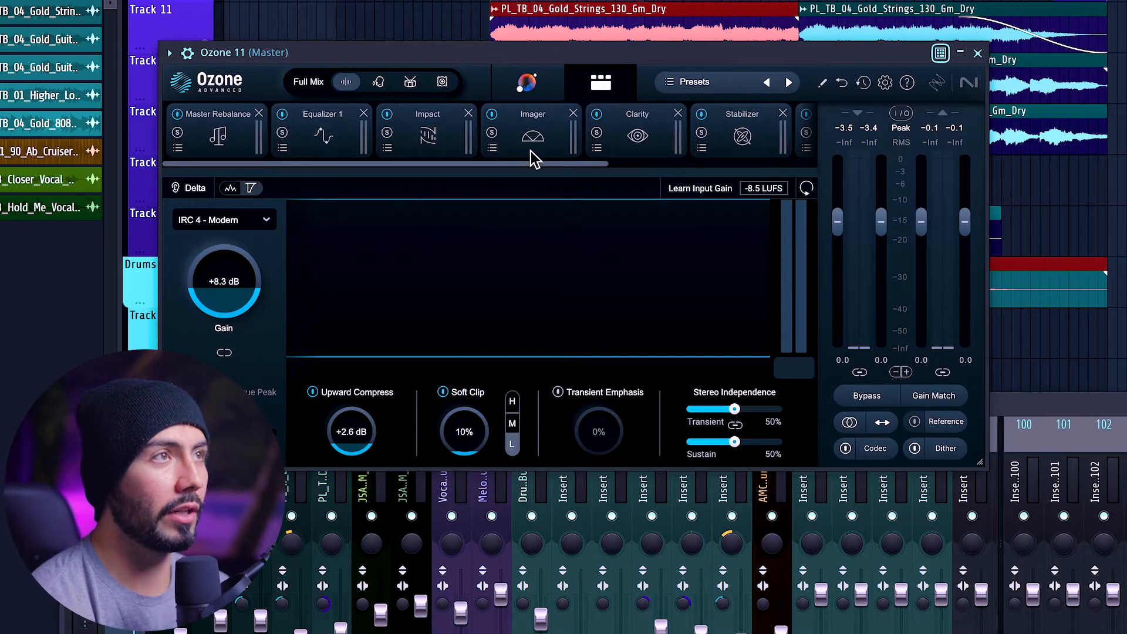
click(528, 88)
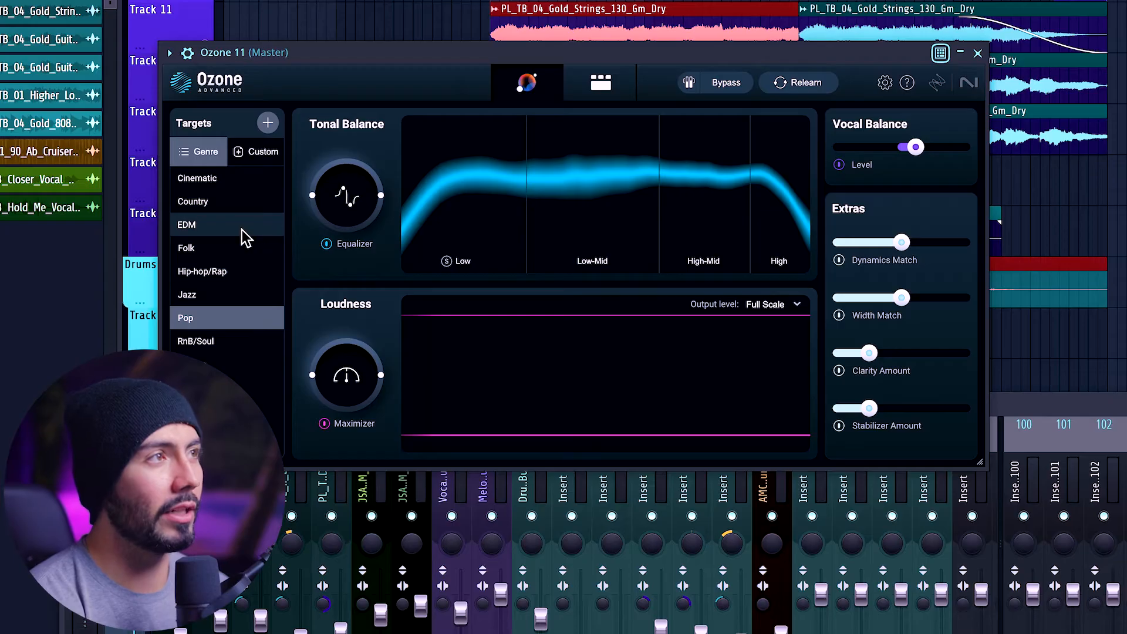
click(601, 83)
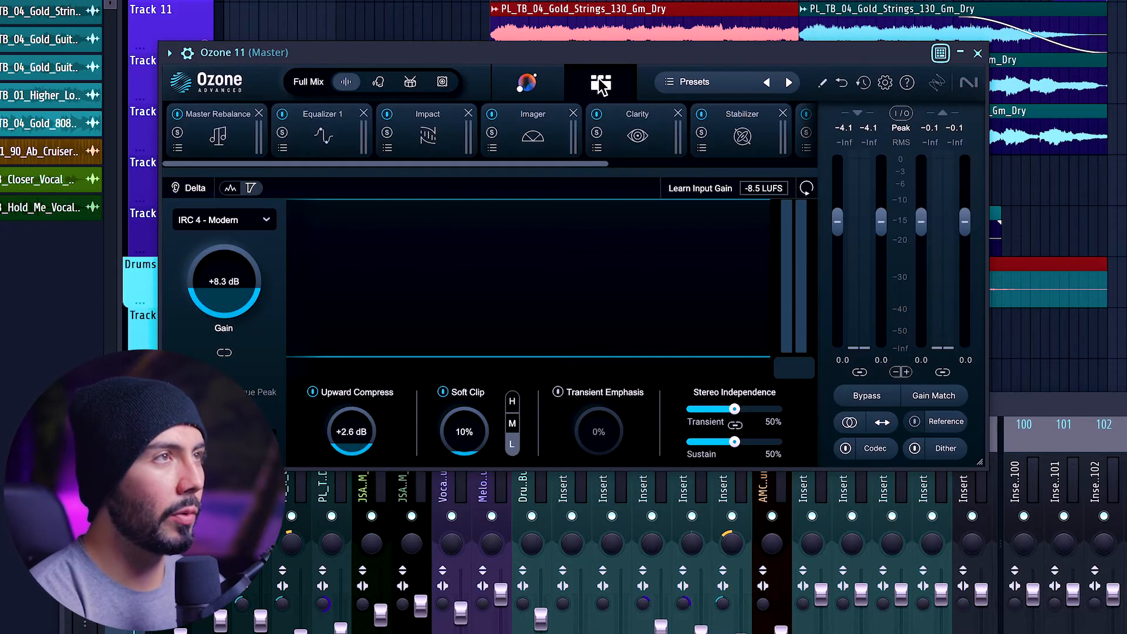
click(527, 82)
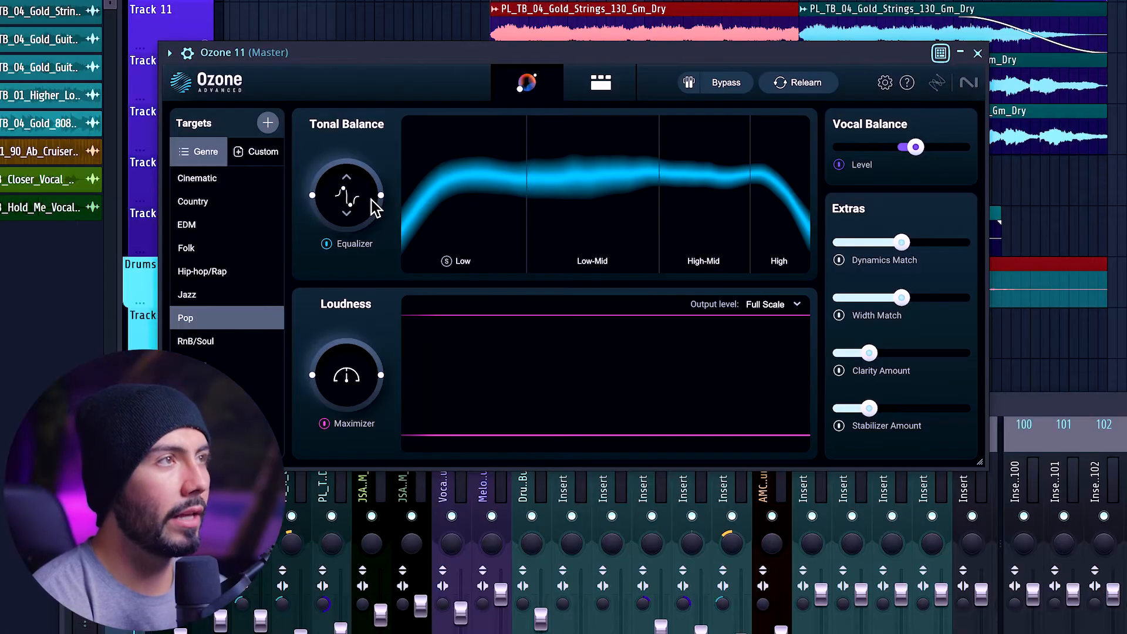
Step: During playback, audition higher Dynamics Match, Width Match and Clarity, return them near their starting positions, and raise Stabilizer Amount to just below its midpoint
key(space)
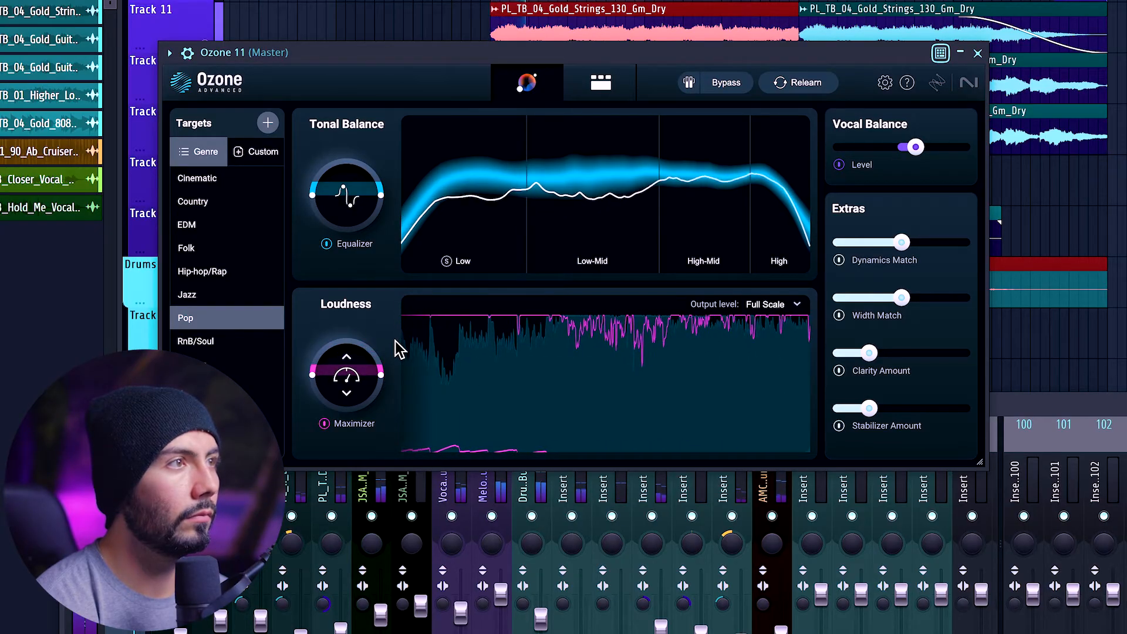
drag(902, 241, 936, 243)
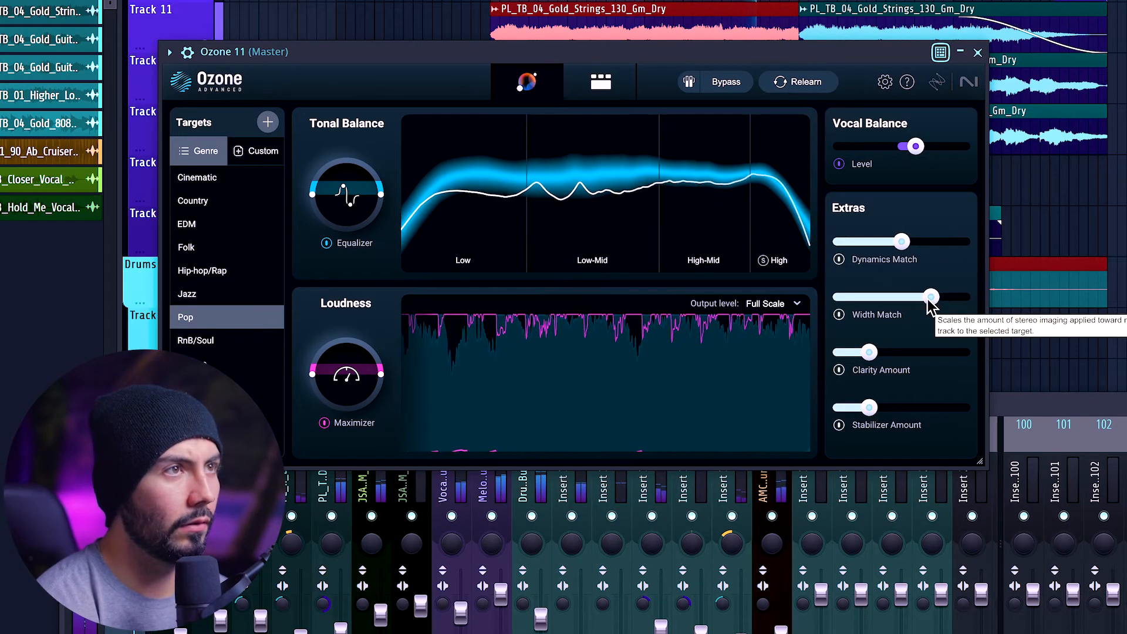
drag(931, 297, 905, 310)
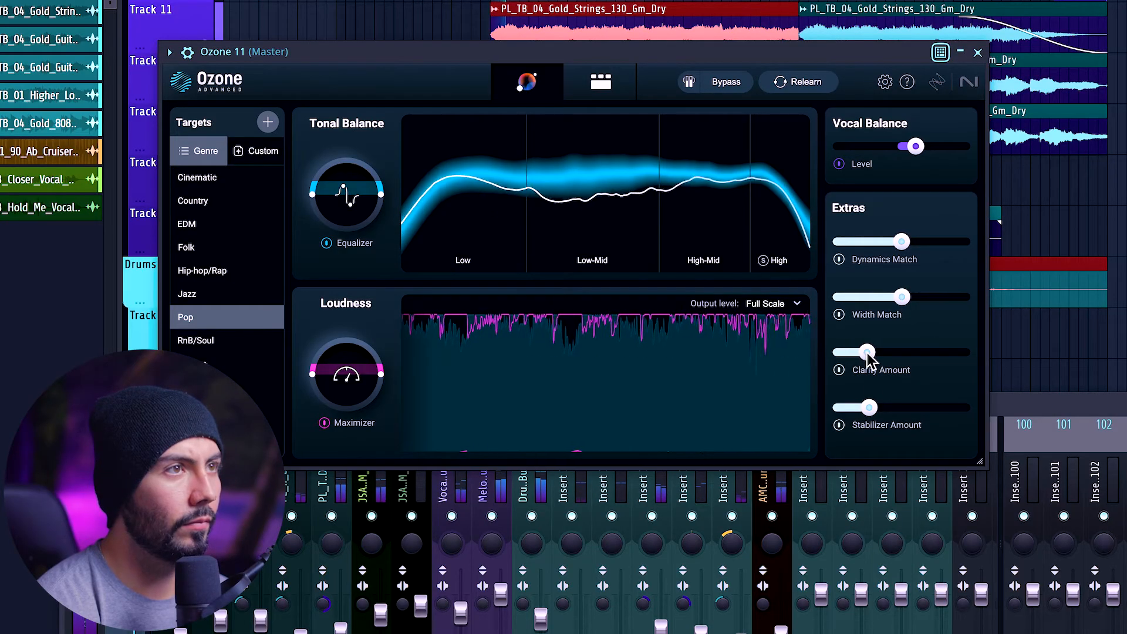
drag(857, 353, 967, 352)
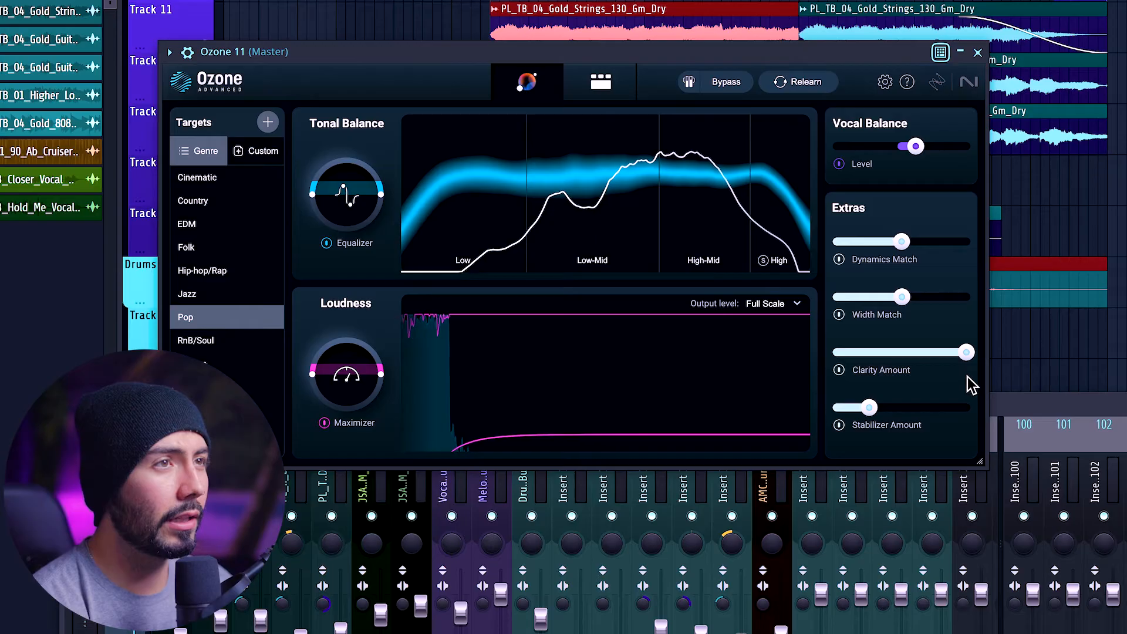
drag(971, 355, 879, 353)
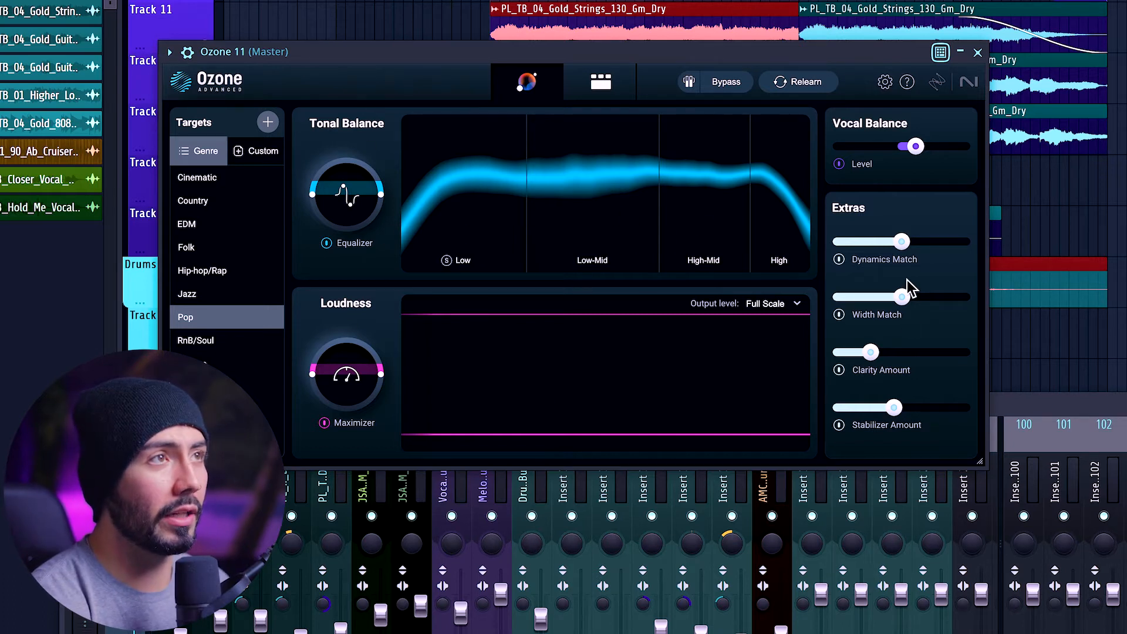
Step: Return to the start of the module chain and audition the Vocals, Drums and Bass stem modes during playback
click(602, 85)
drag(446, 164, 214, 166)
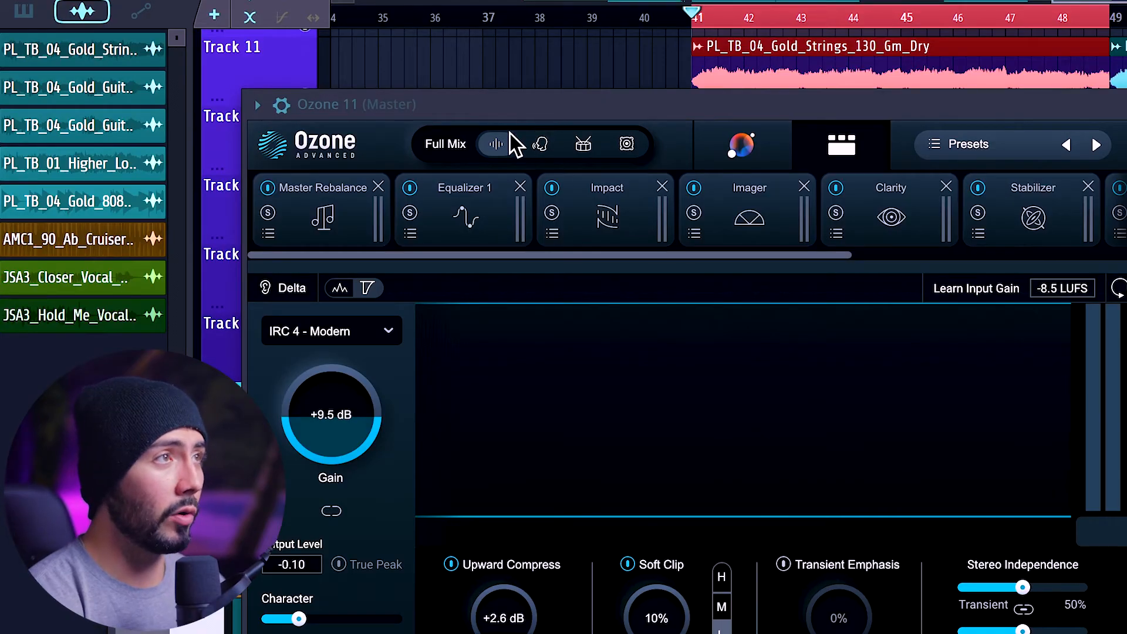
click(545, 144)
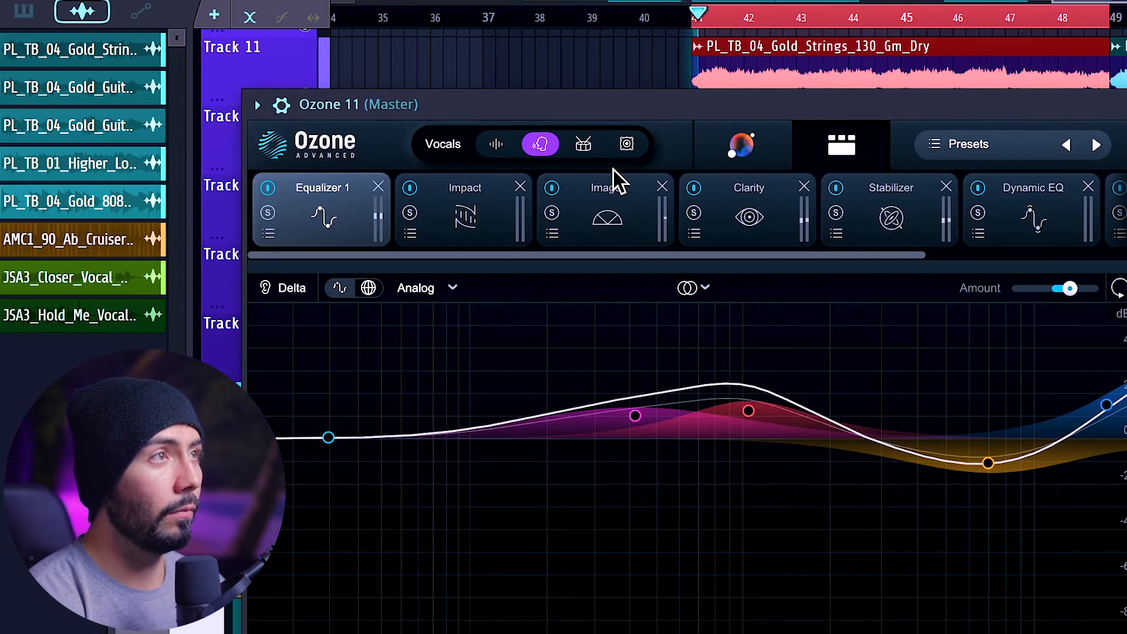
click(587, 147)
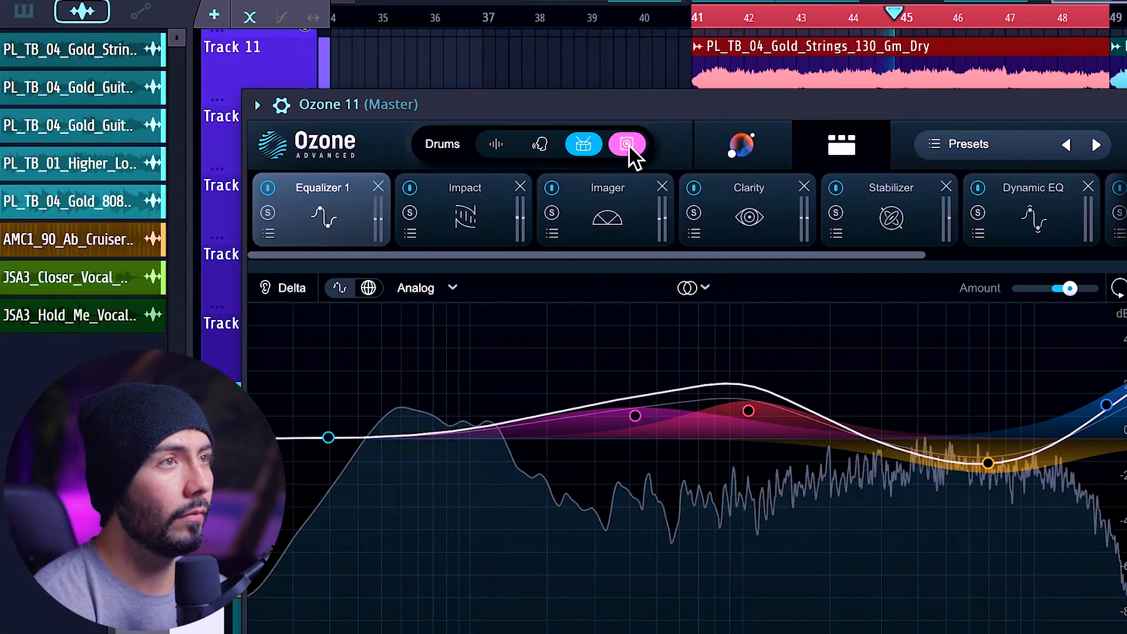
click(627, 144)
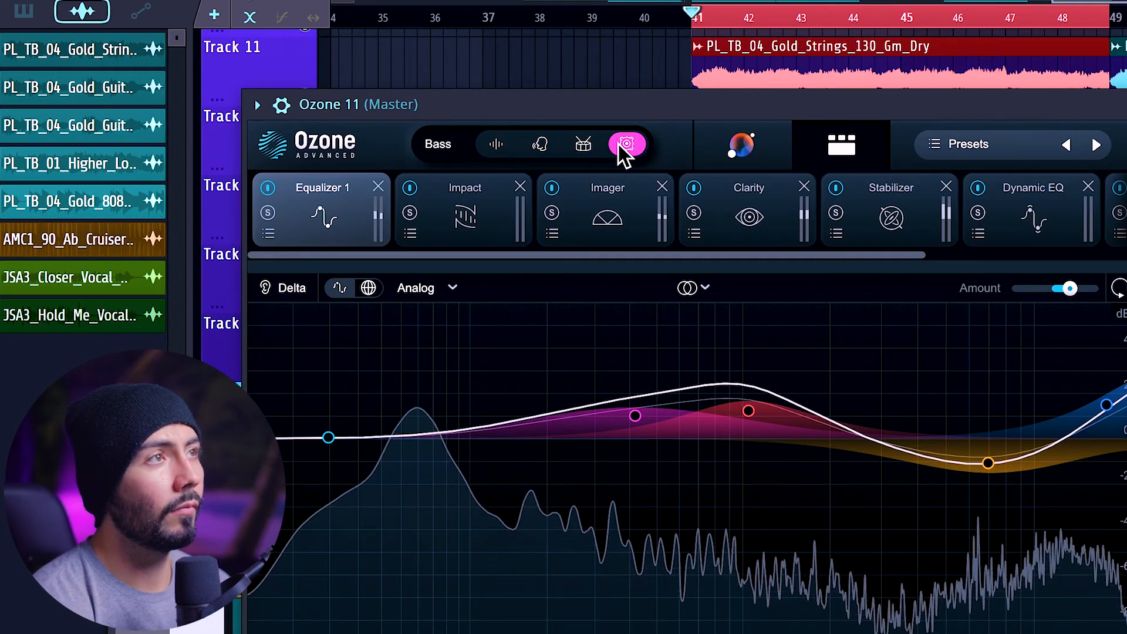
key(space)
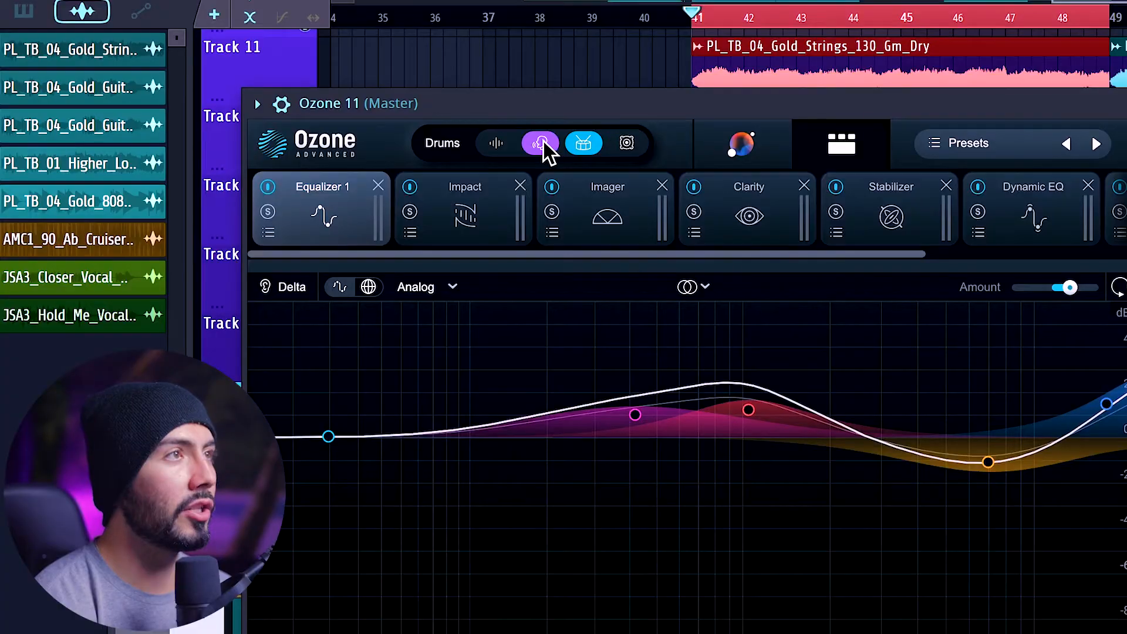
Step: Audition the Full Mix, Vocals and Drums stem modes in turn, finishing on Full Mix
click(498, 144)
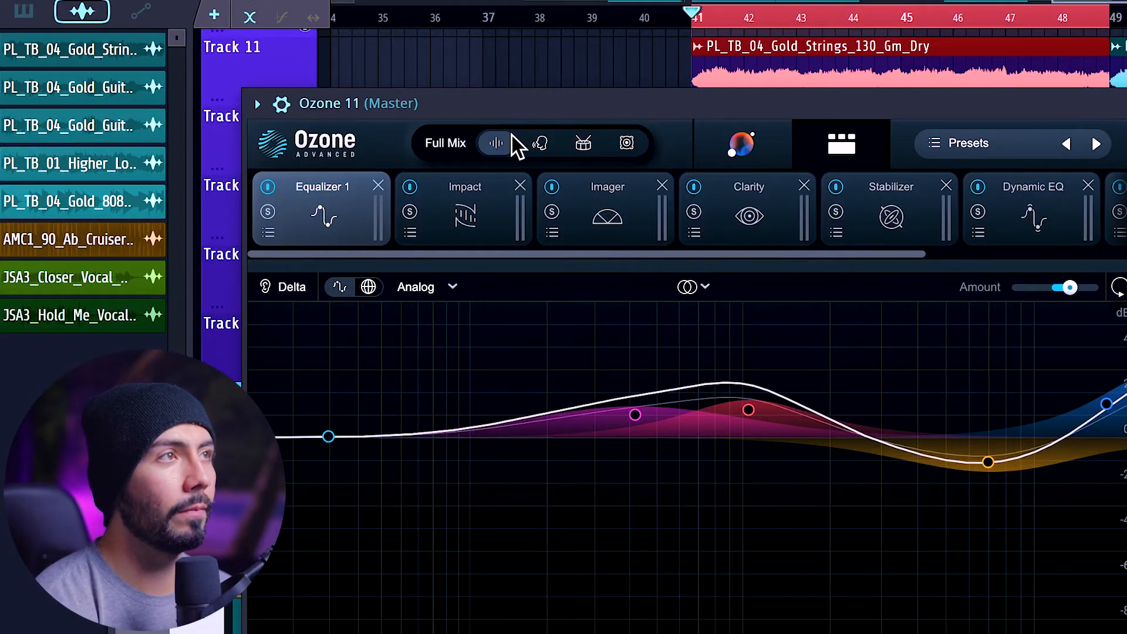
click(542, 141)
click(583, 145)
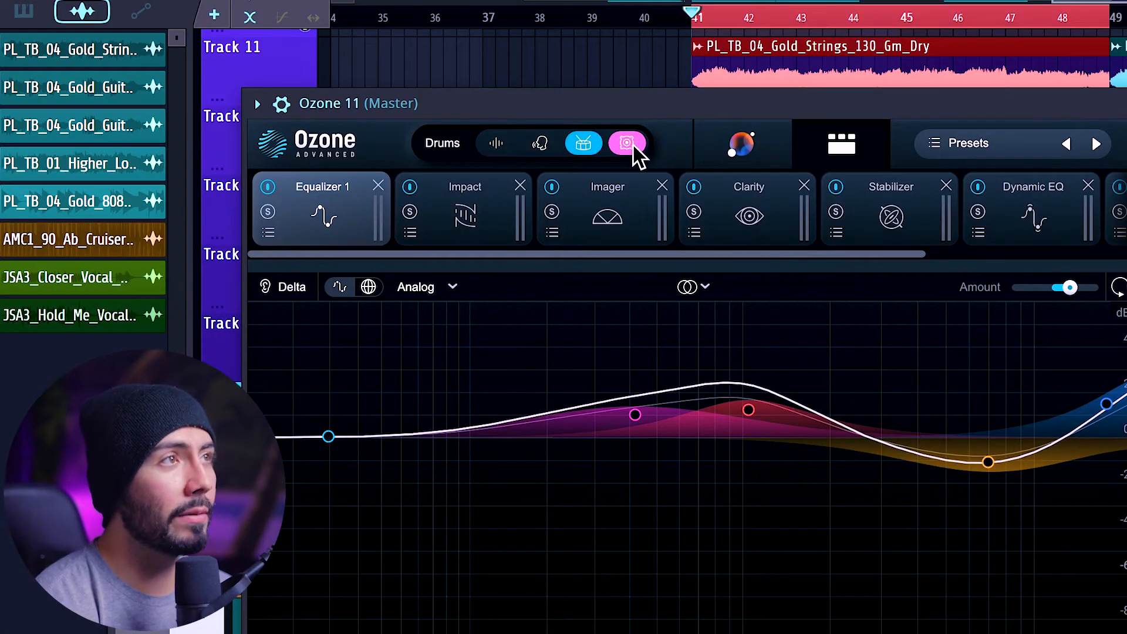
click(540, 146)
click(495, 145)
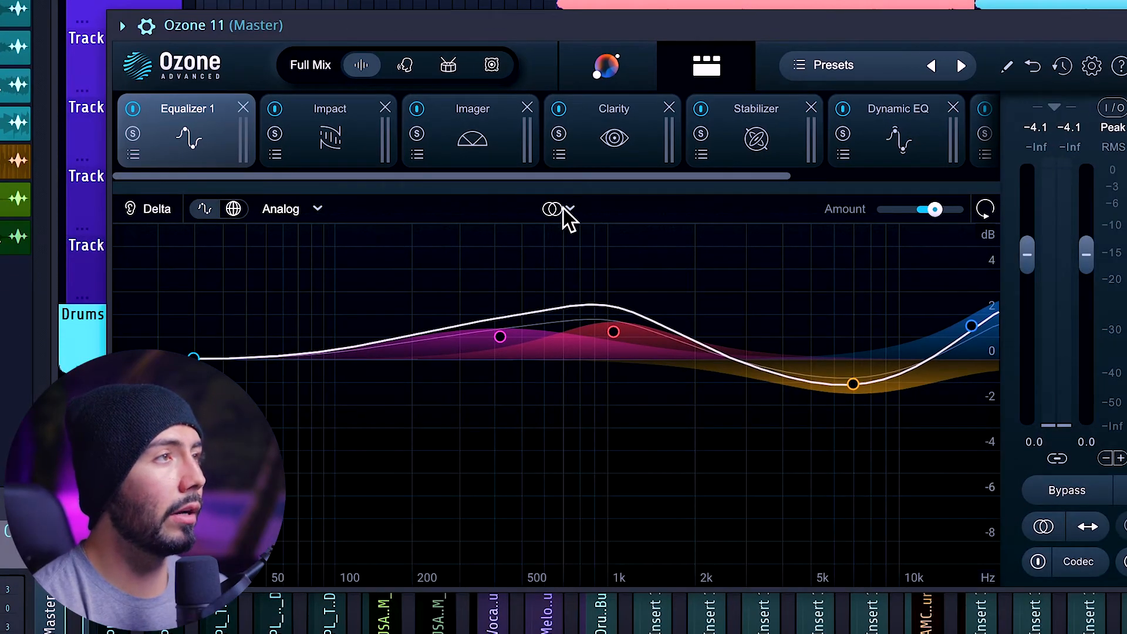
Step: Explore the channel processing options of the Equalizer and Clarity modules, keeping Stereo on the Equalizer and sweeping its Amount toward the minimum
click(568, 210)
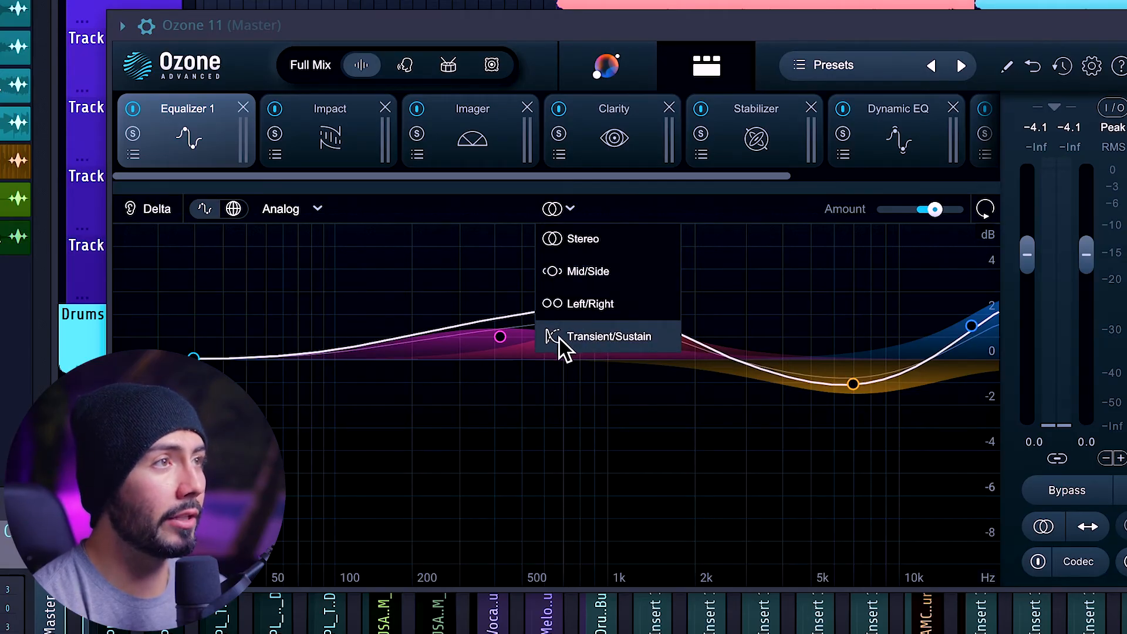
click(554, 235)
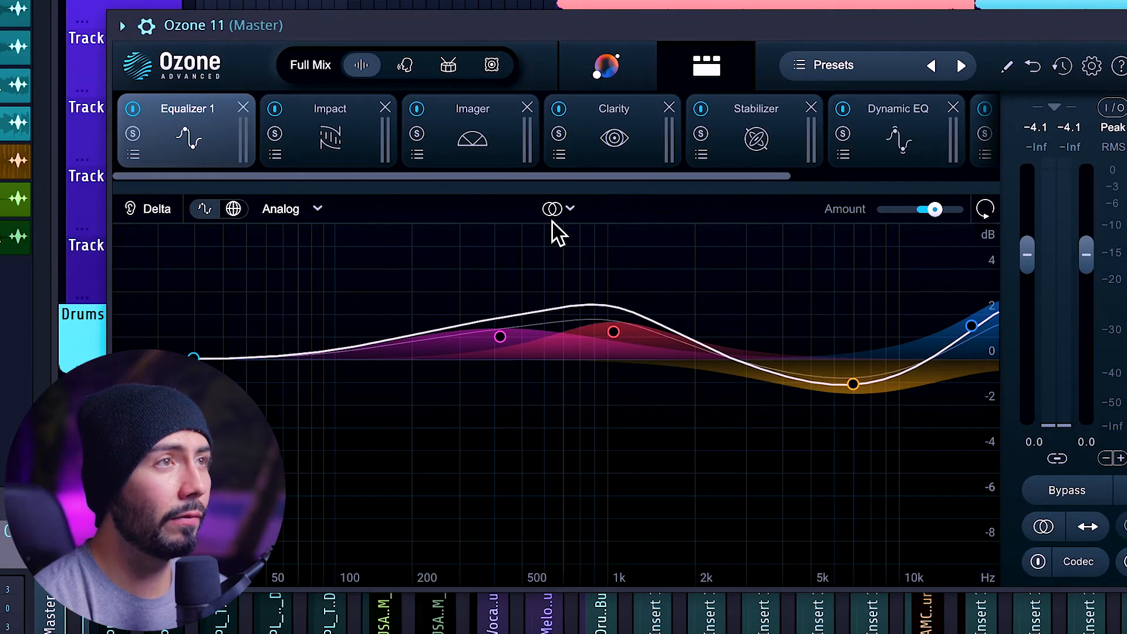
mouse_move(886, 211)
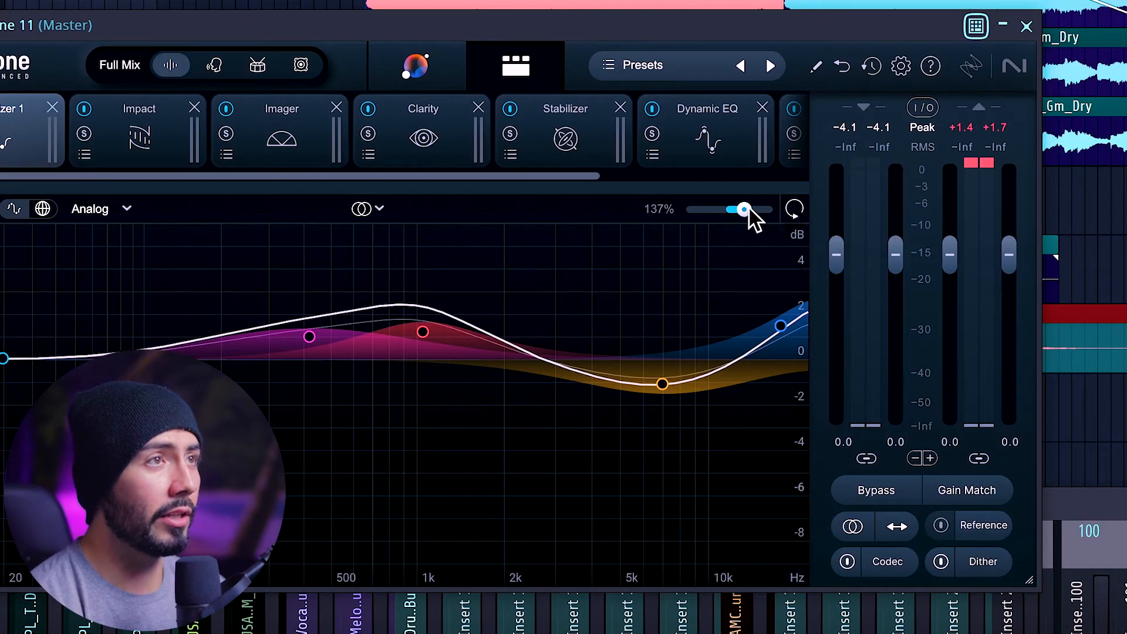
drag(744, 209, 692, 211)
click(303, 101)
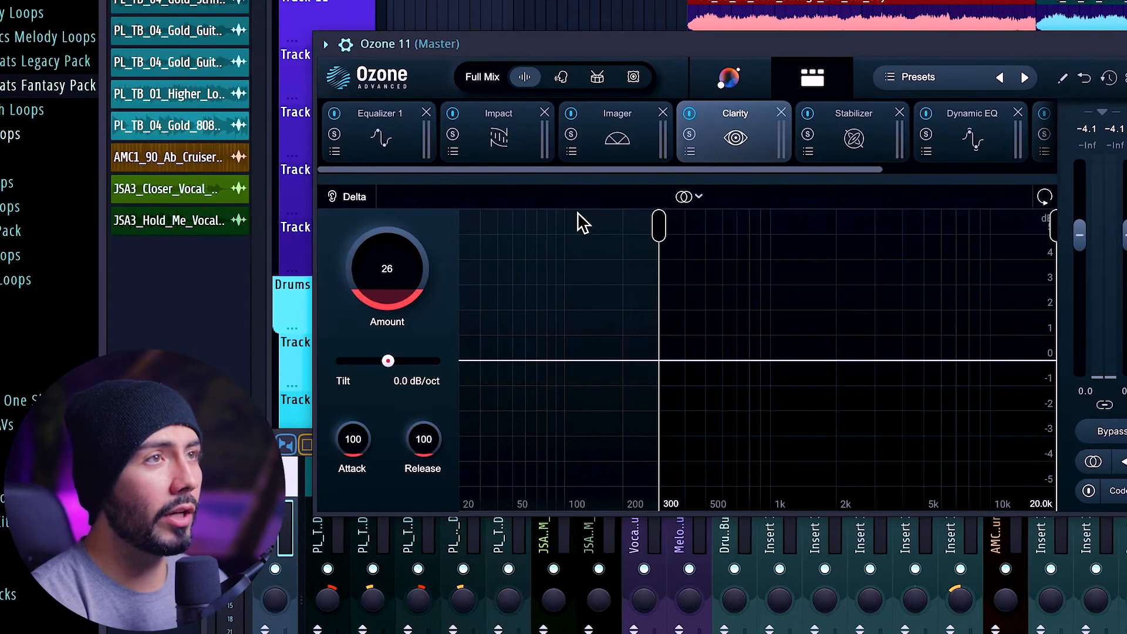
click(691, 196)
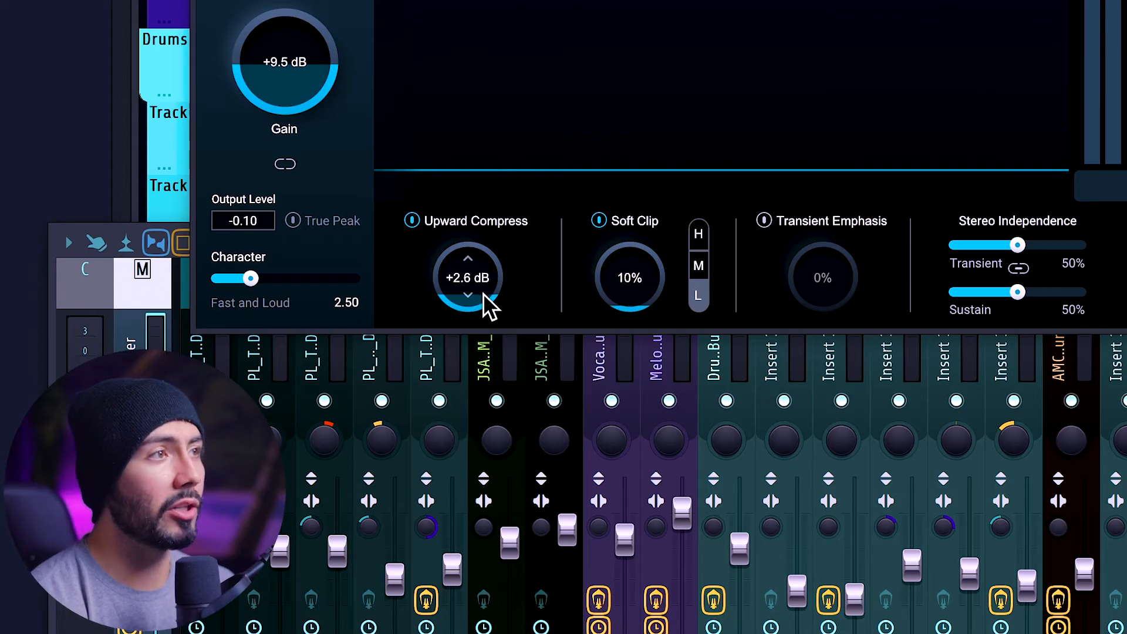
Step: Try the Maximizer's Upward Compress control and play the song from about bar 8
mouse_move(485, 297)
mouse_down()
mouse_move(495, 194)
mouse_move(476, 312)
mouse_move(495, 283)
mouse_up()
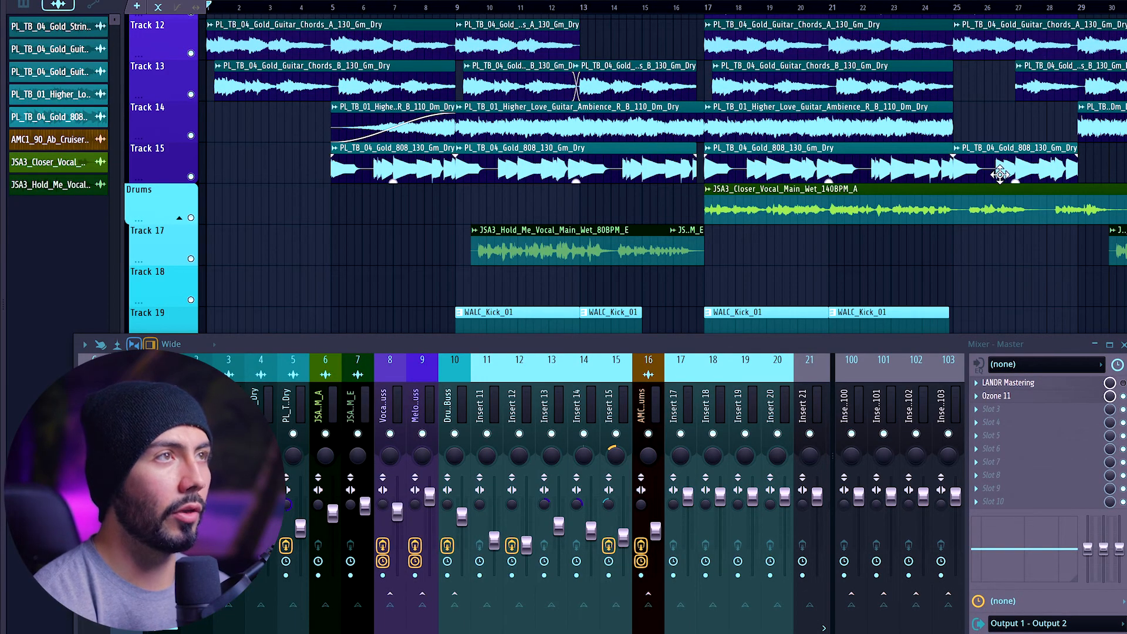
key(space)
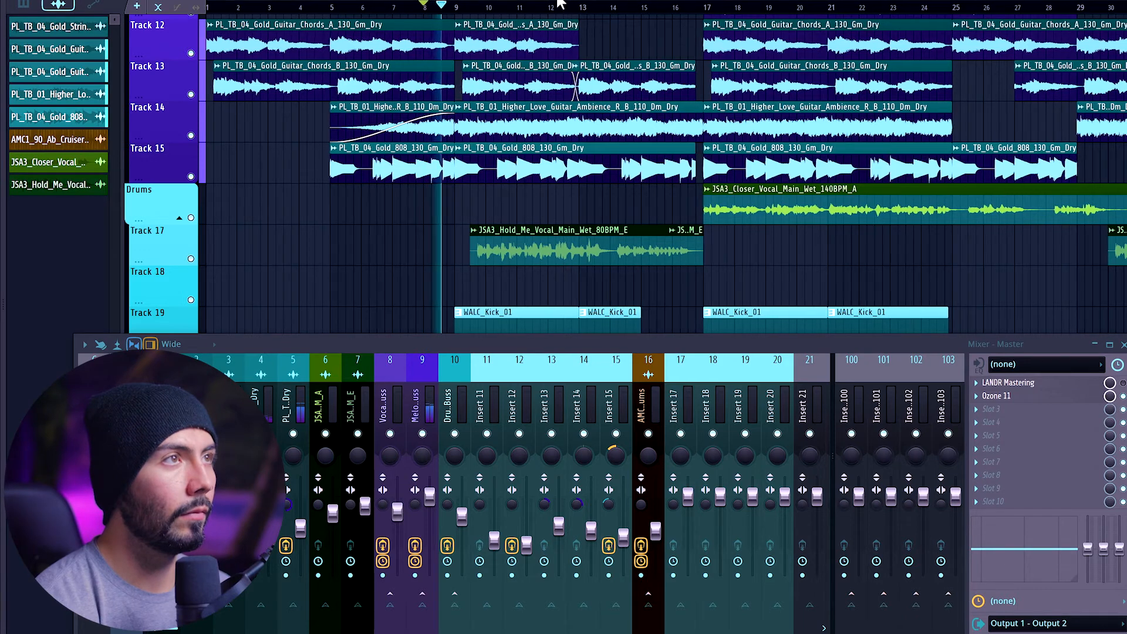
drag(561, 3, 575, 3)
key(space)
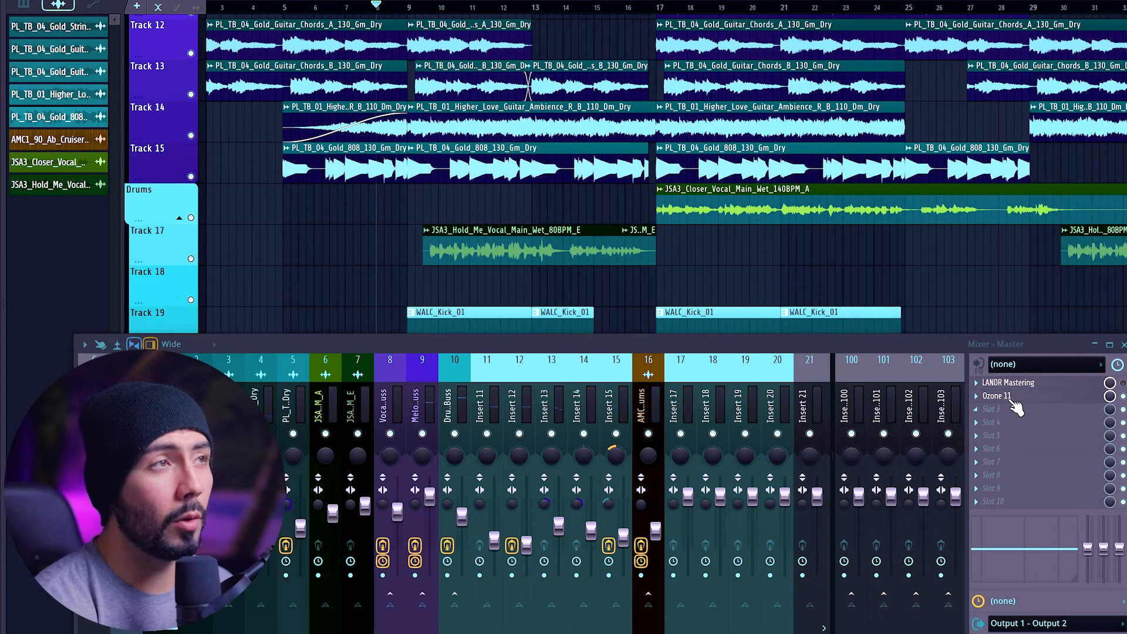
Step: Set the Maximizer's Soft Clip to 40%, and try Transient Emphasis at 200% during playback before settling on 78%
click(1005, 396)
drag(326, 335, 339, 295)
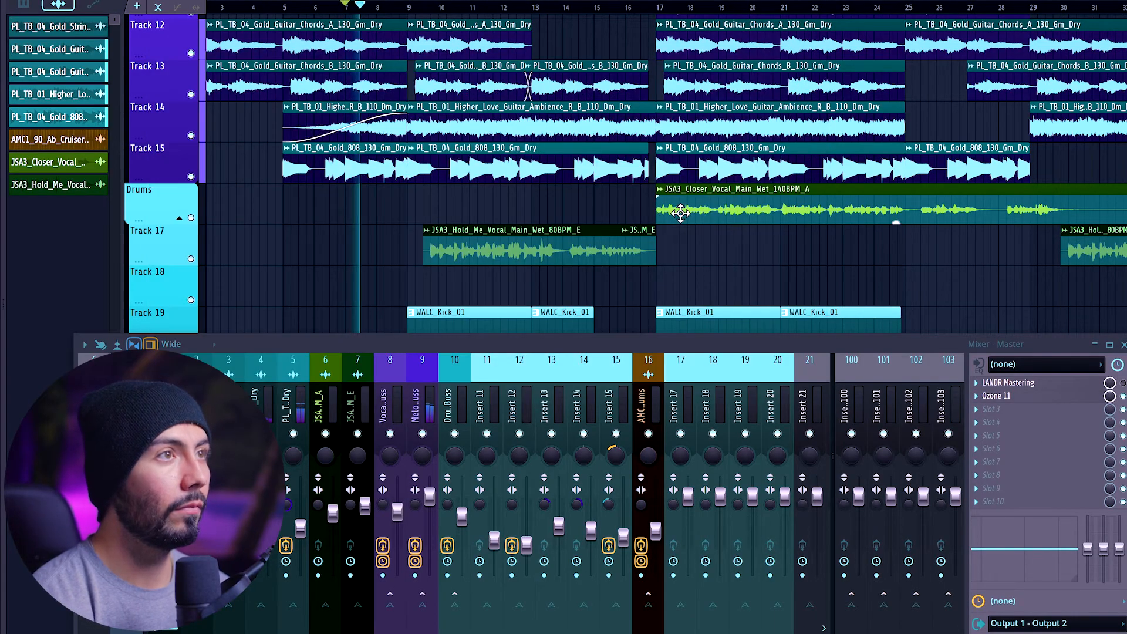
scroll(681, 213, down, 1)
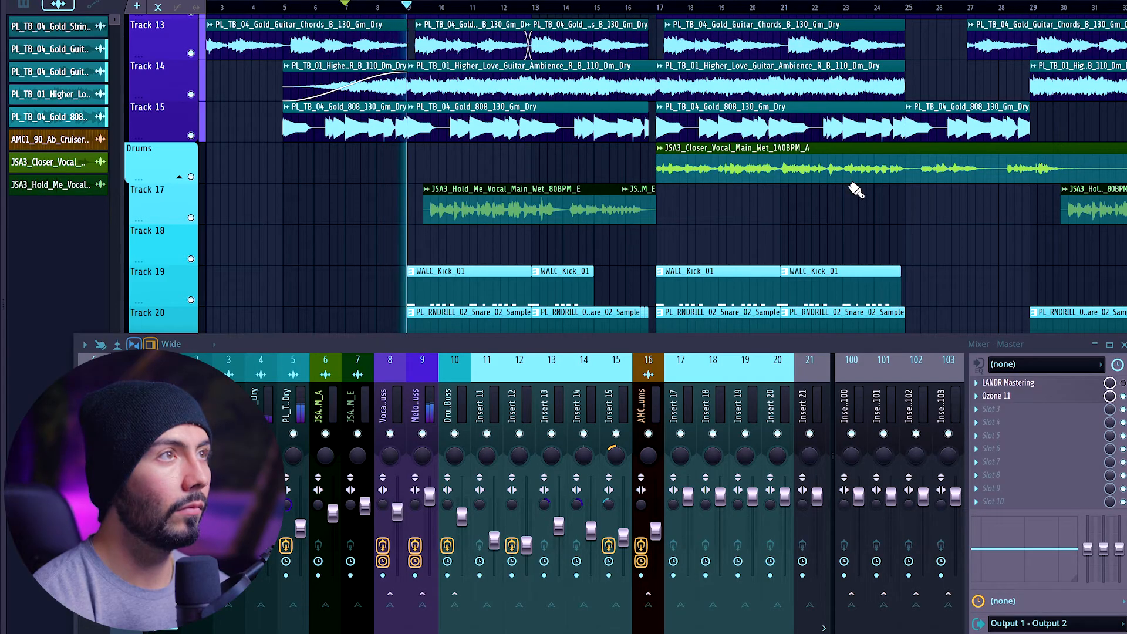
key(space)
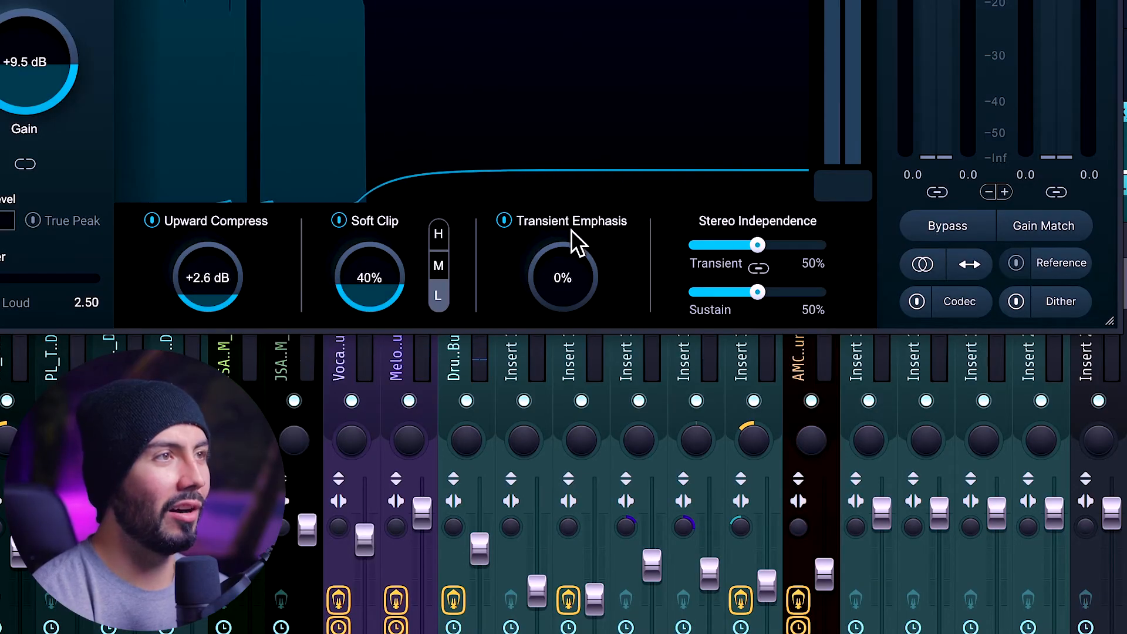
drag(568, 284, 611, 171)
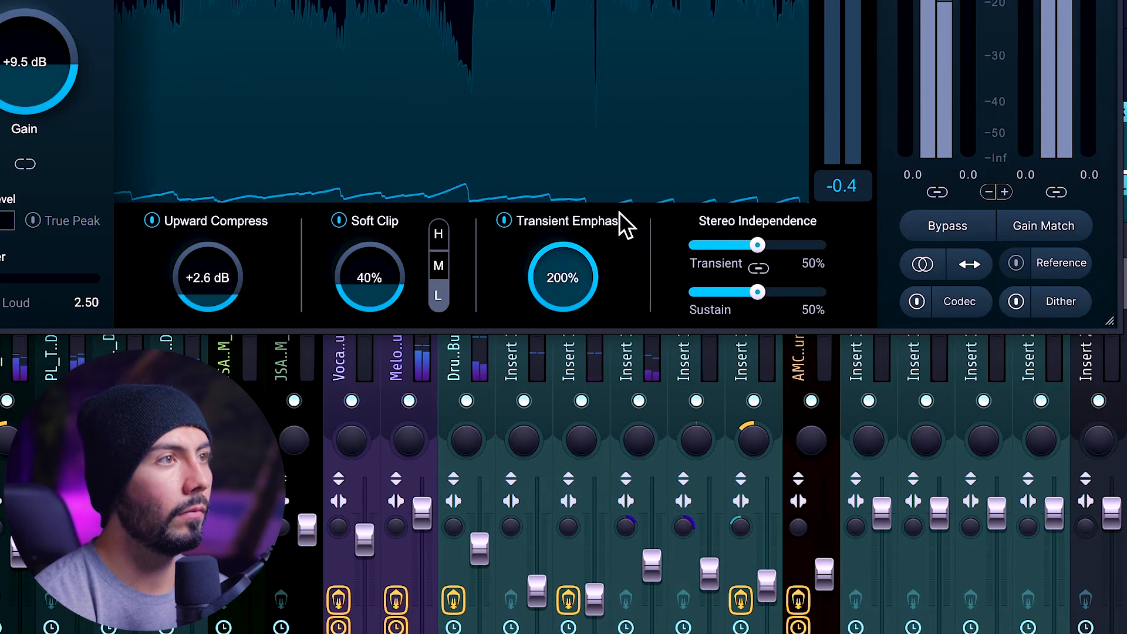
drag(584, 270, 603, 417)
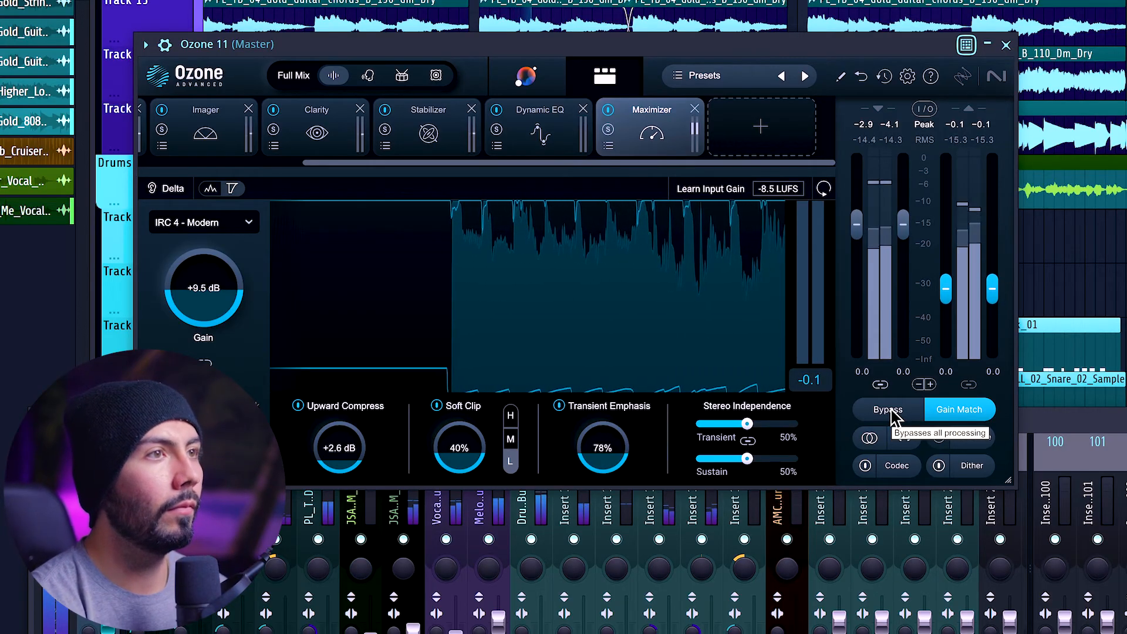
Step: Compare the processed and bypassed master during playback with Gain Match enabled, and open the Reference feature
click(890, 411)
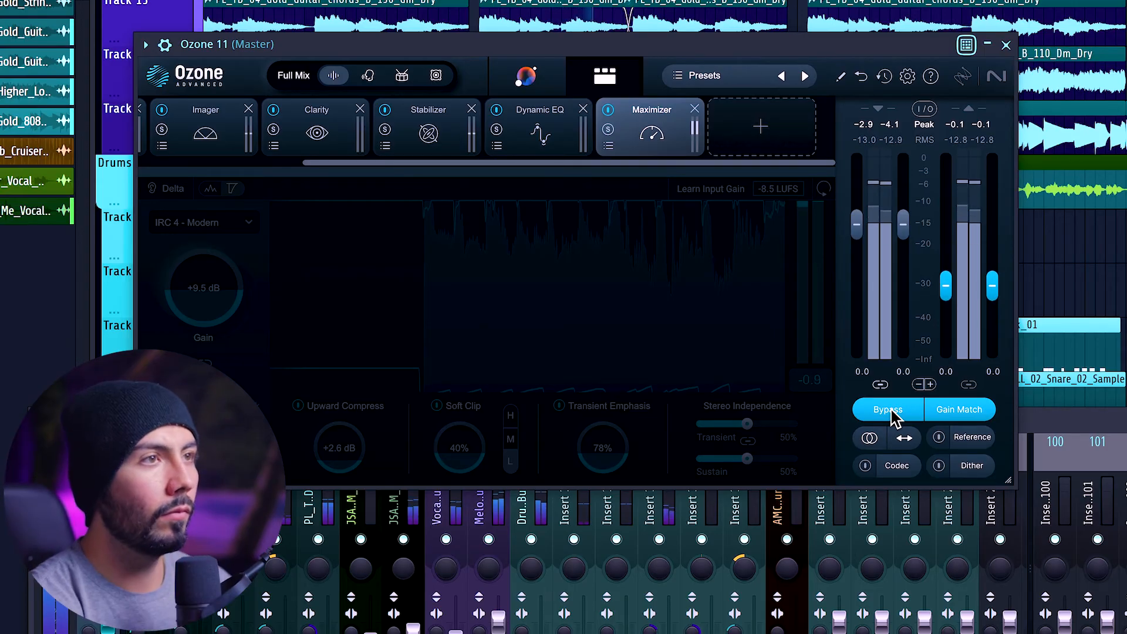
click(889, 410)
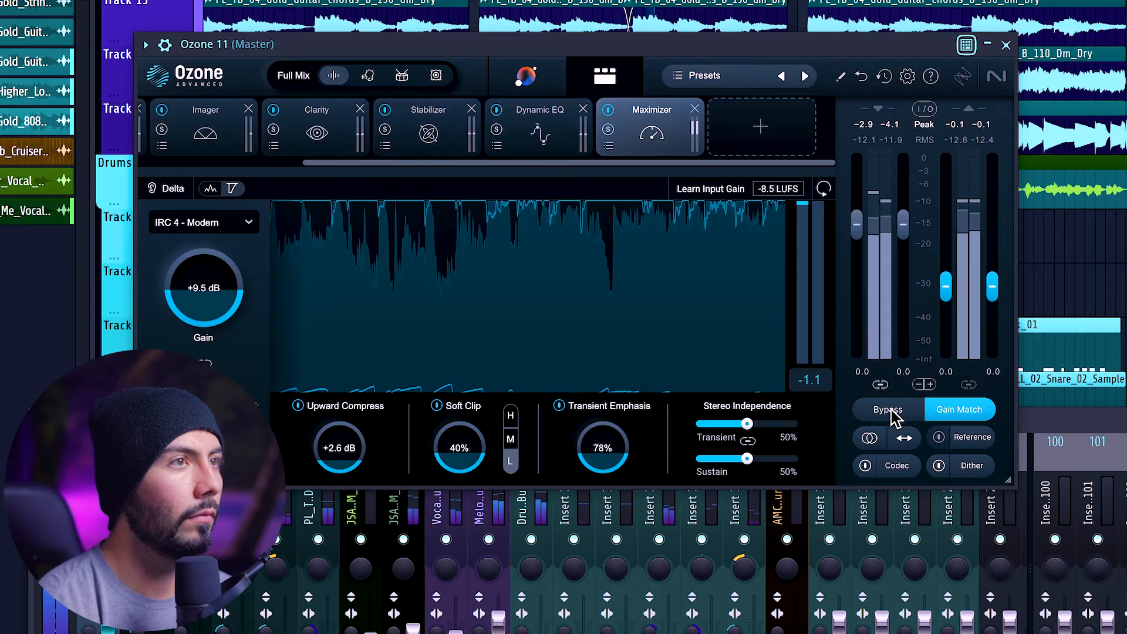
click(888, 410)
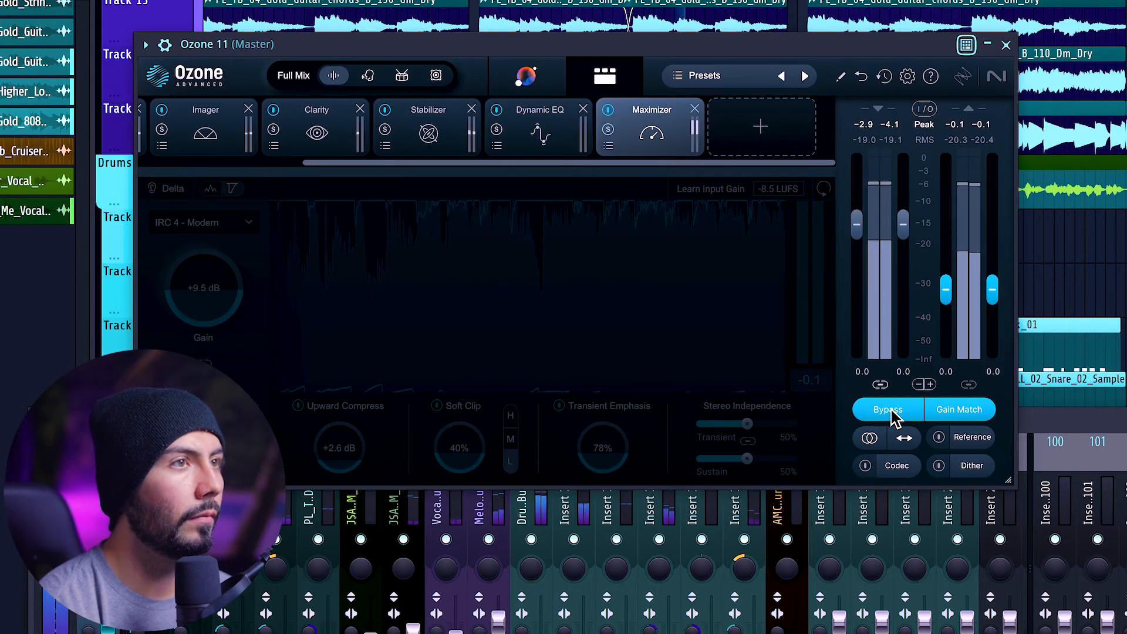
click(889, 410)
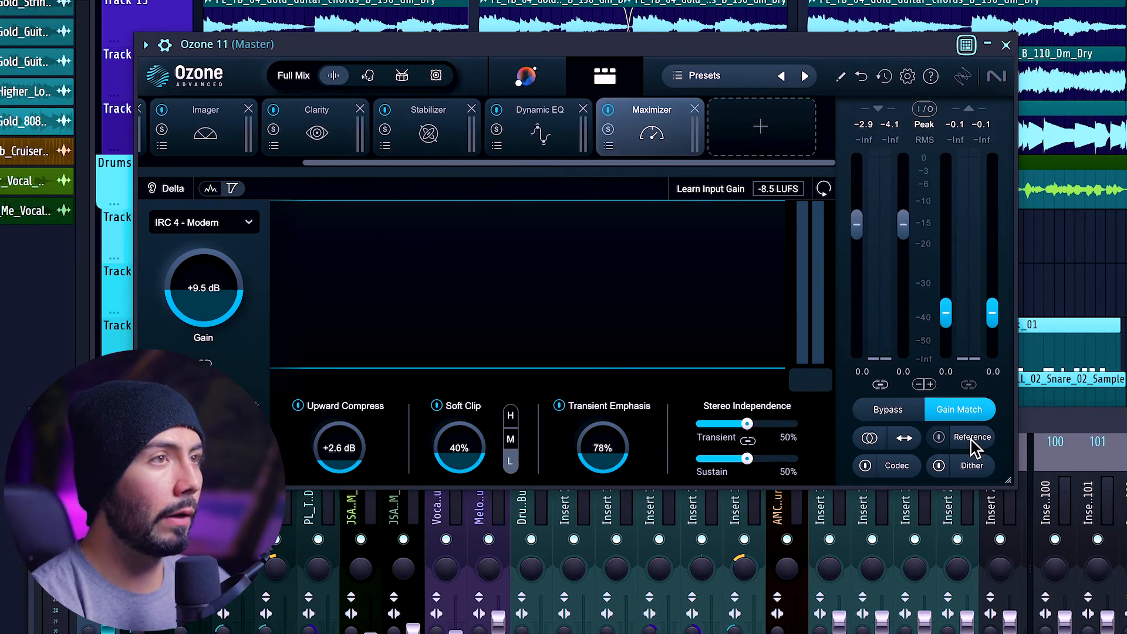
click(972, 437)
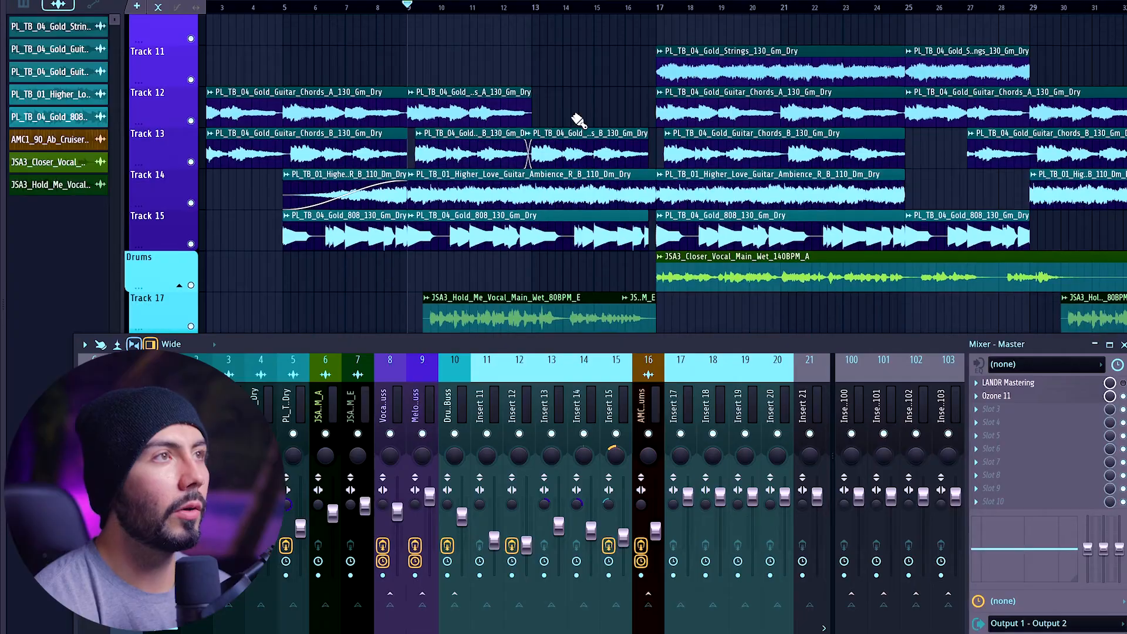
Step: Select a playlist time range ending at bar 25 and create automation clips for the LANDR Mastering and Ozone 11 mix levels
scroll(578, 120, up, 1)
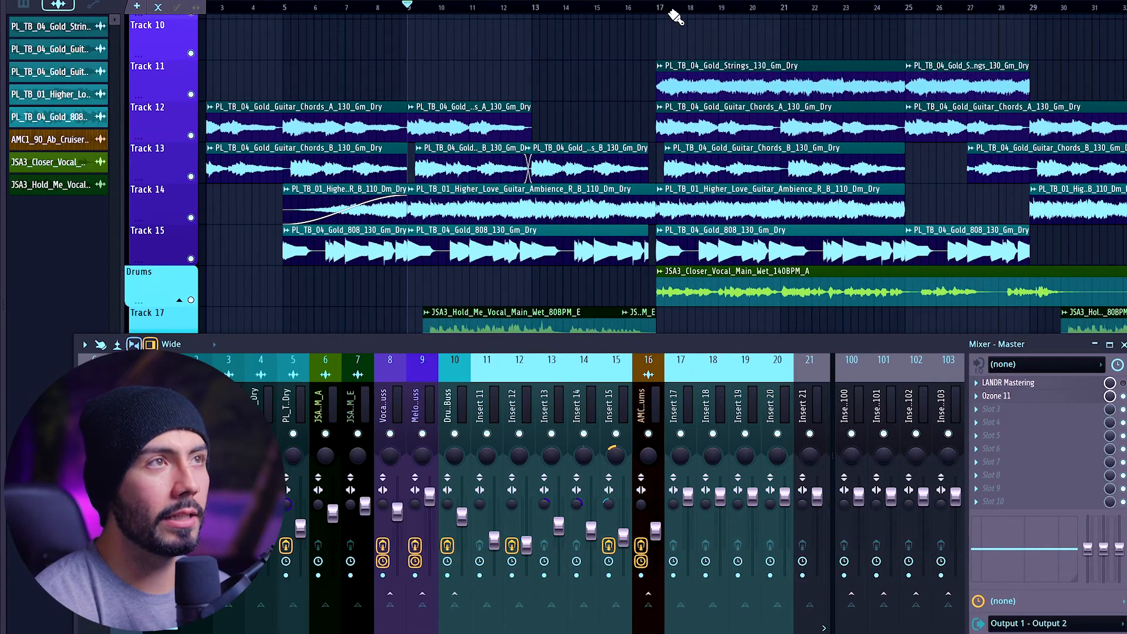
drag(409, 7, 429, 8)
drag(579, 6, 839, 5)
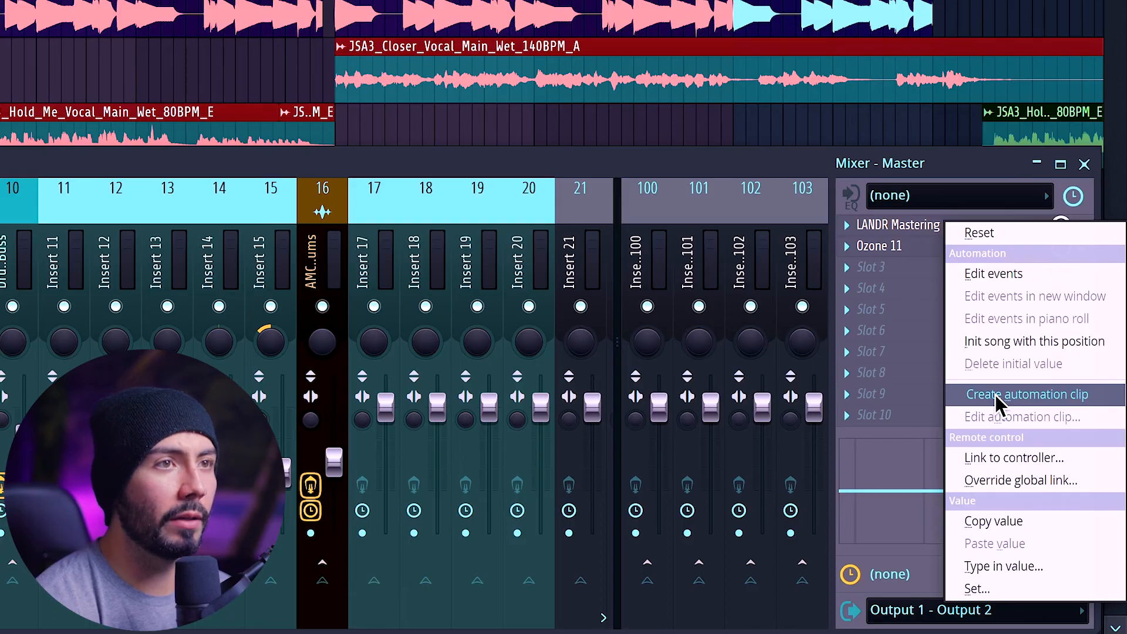
click(995, 394)
right_click(1061, 246)
click(1016, 424)
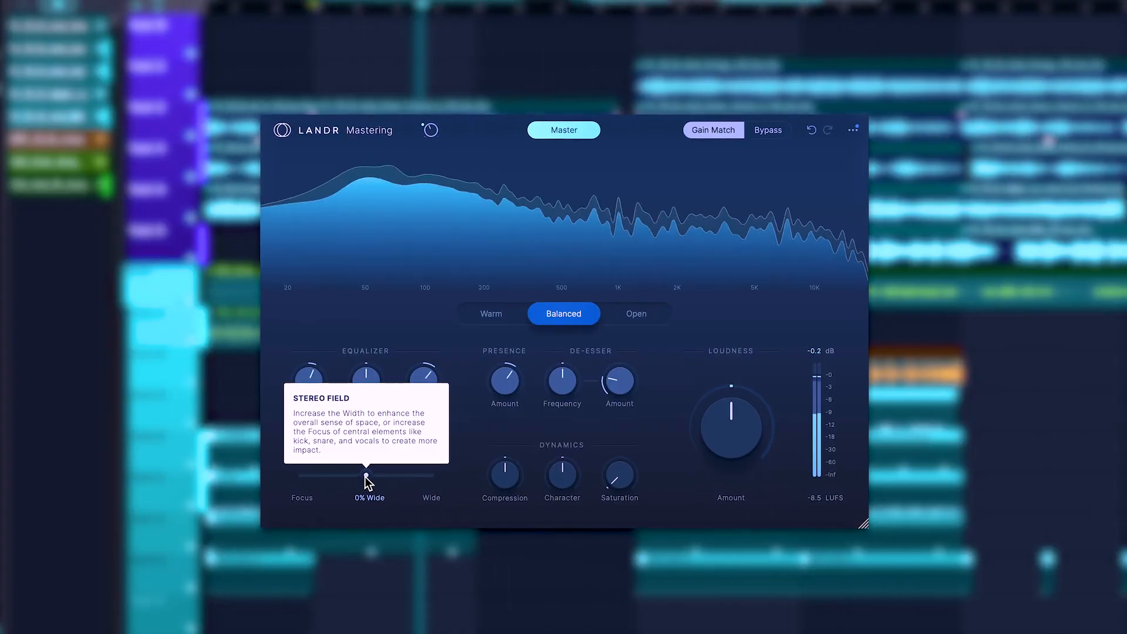
Step: Shift LANDR Mastering's Stereo Field toward Focus, and revisit Ozone 11's Drums stem mode and module chain
drag(365, 476, 328, 487)
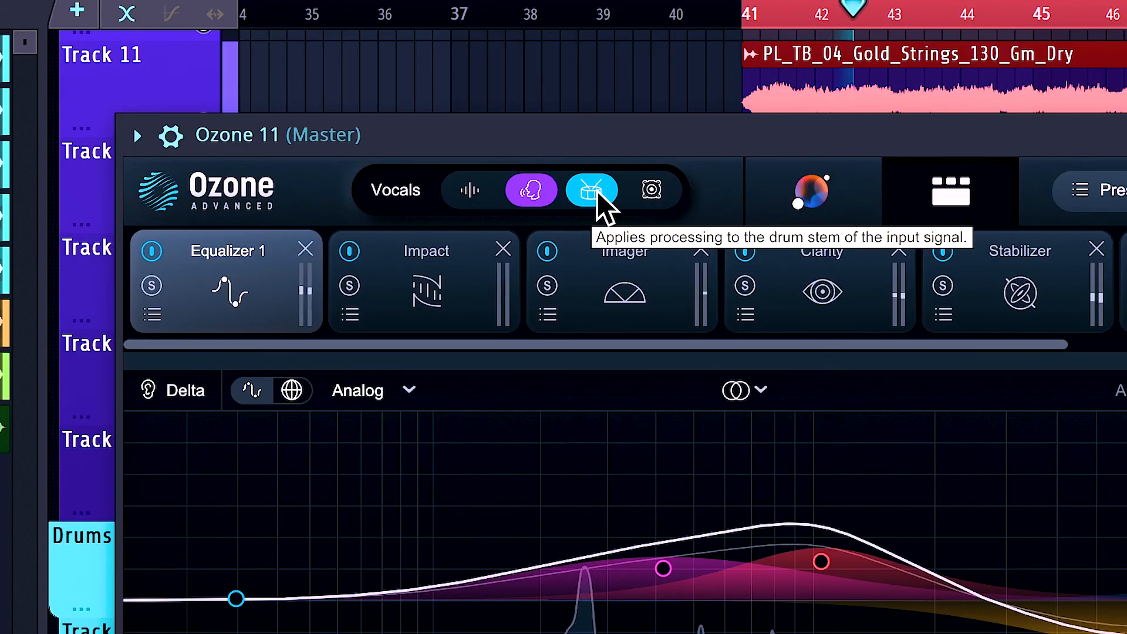
click(598, 196)
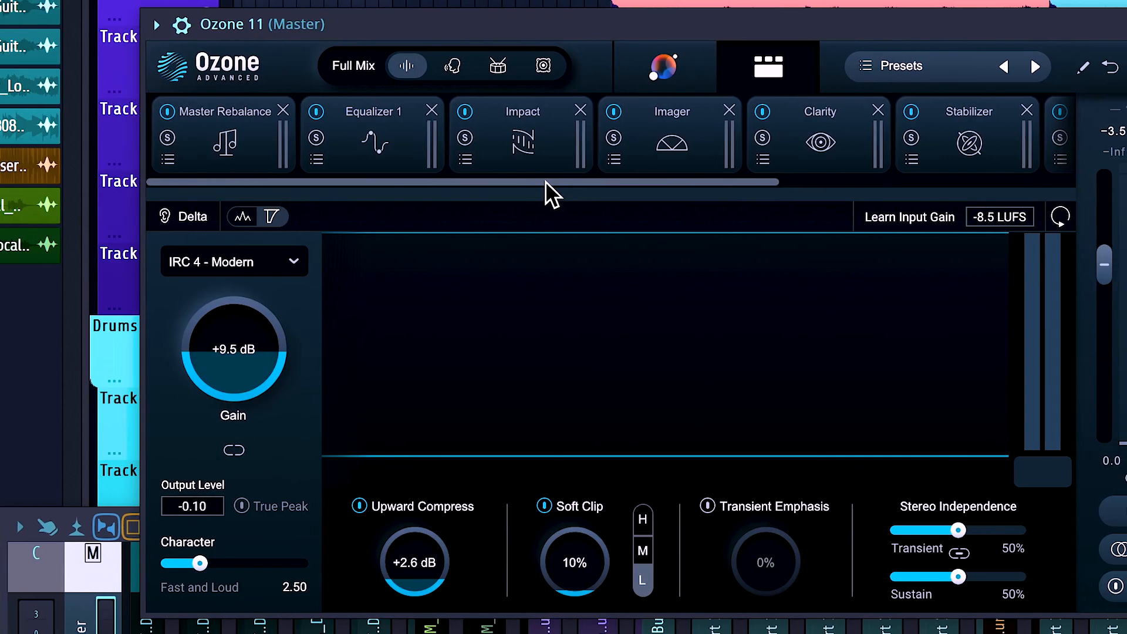
drag(545, 181, 19, 147)
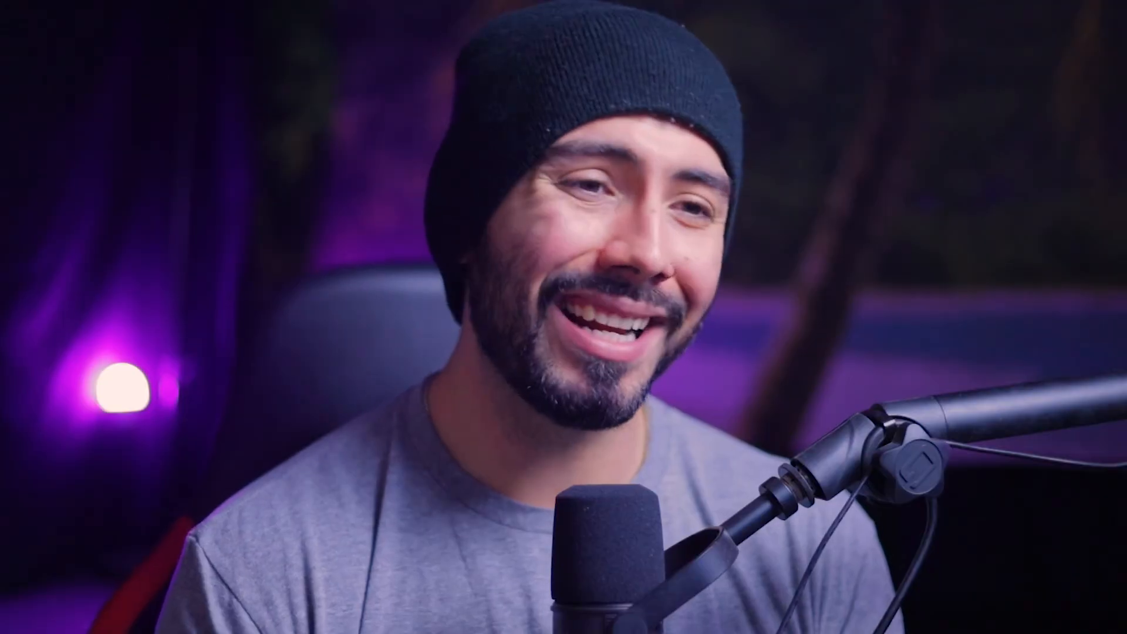